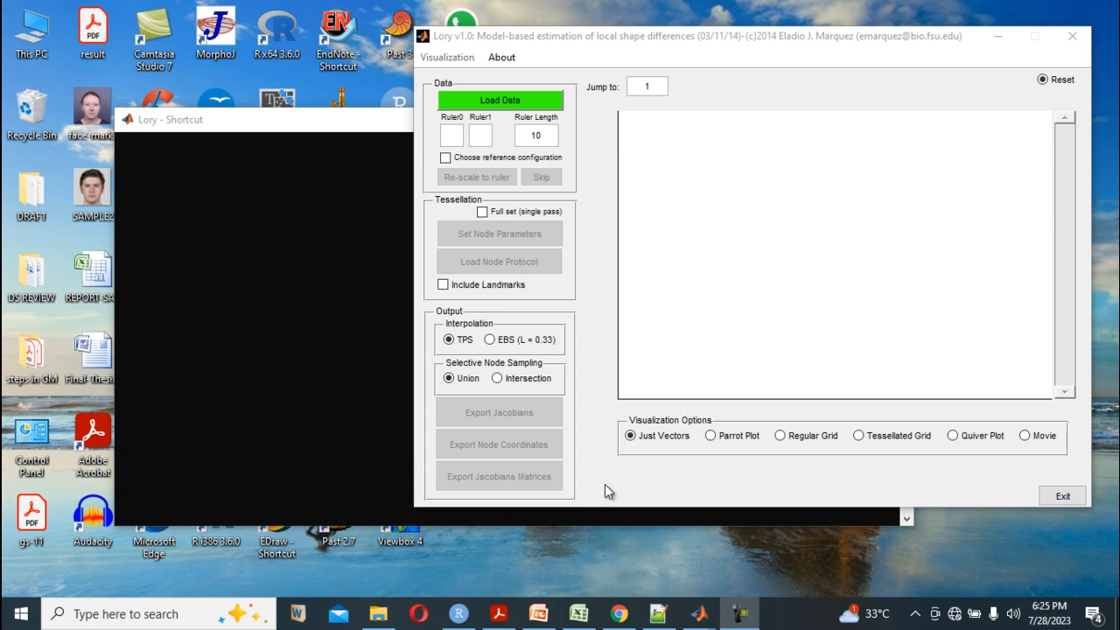
Switch to Excel and open the recent workbook all-race
left_click(578, 616)
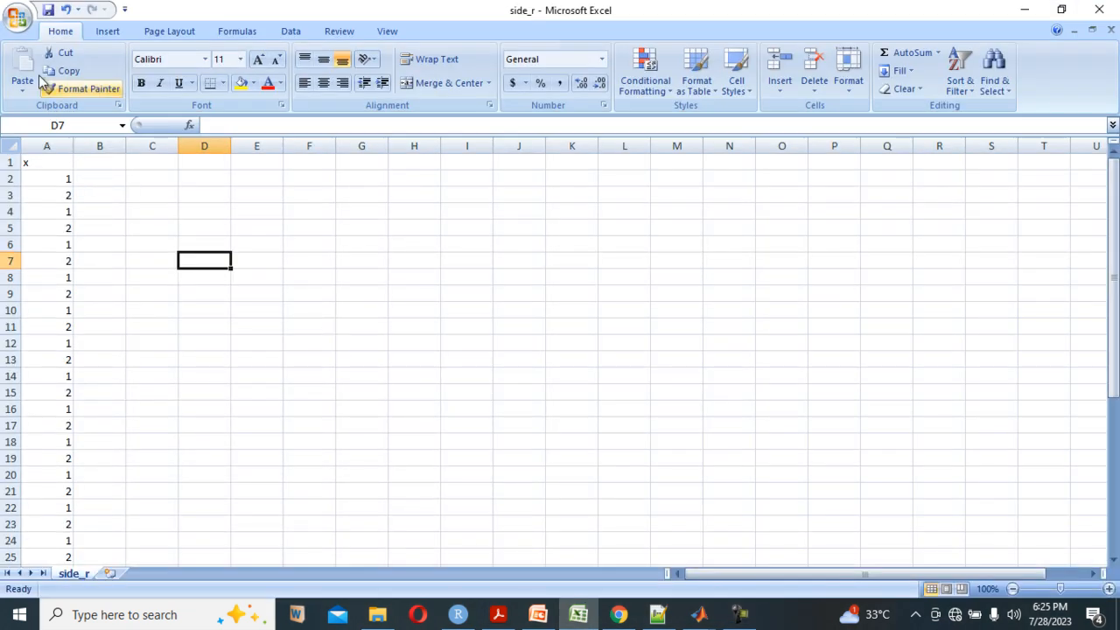
left_click(18, 18)
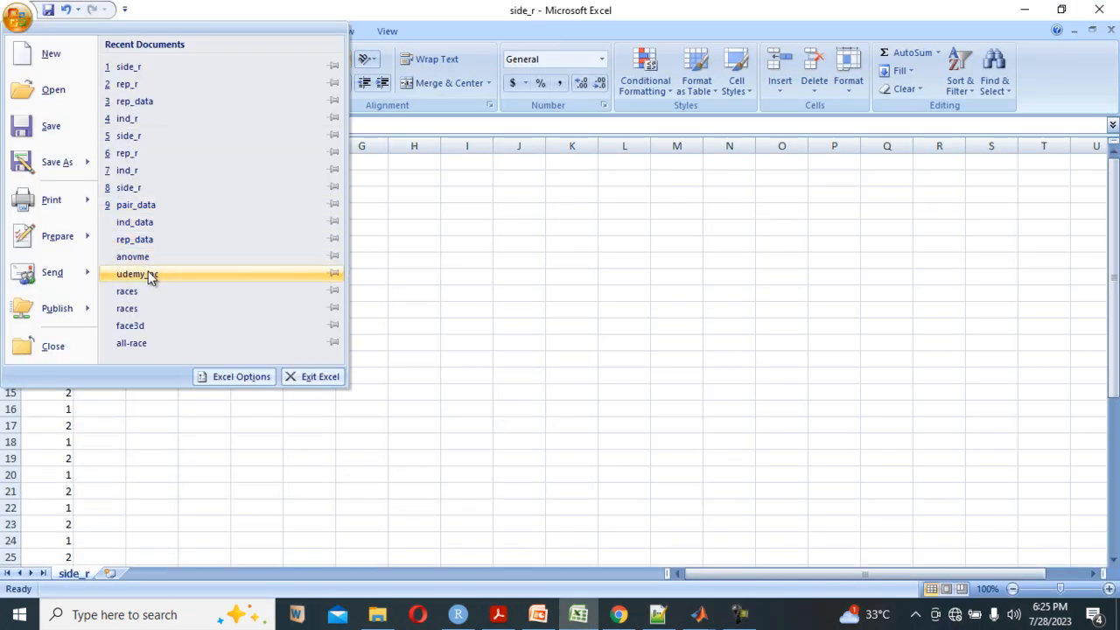
left_click(140, 345)
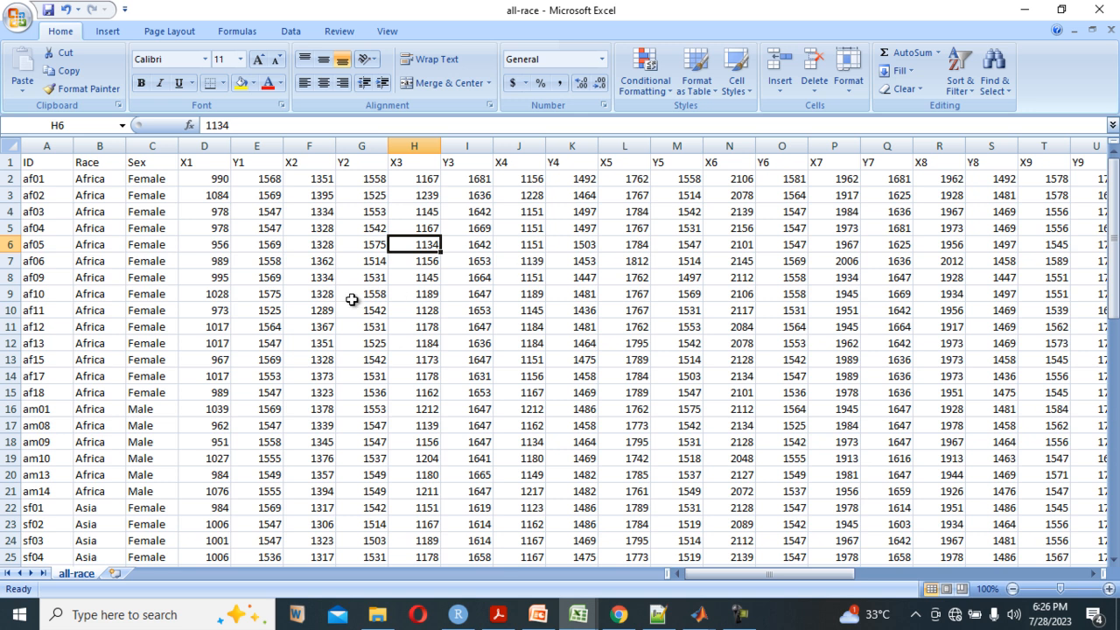
Examine the ID, Race and Sex columns and the landmark coordinates across all specimen rows of the sheet
scroll(279, 305, "down", 10)
scroll(278, 302, "down", 4)
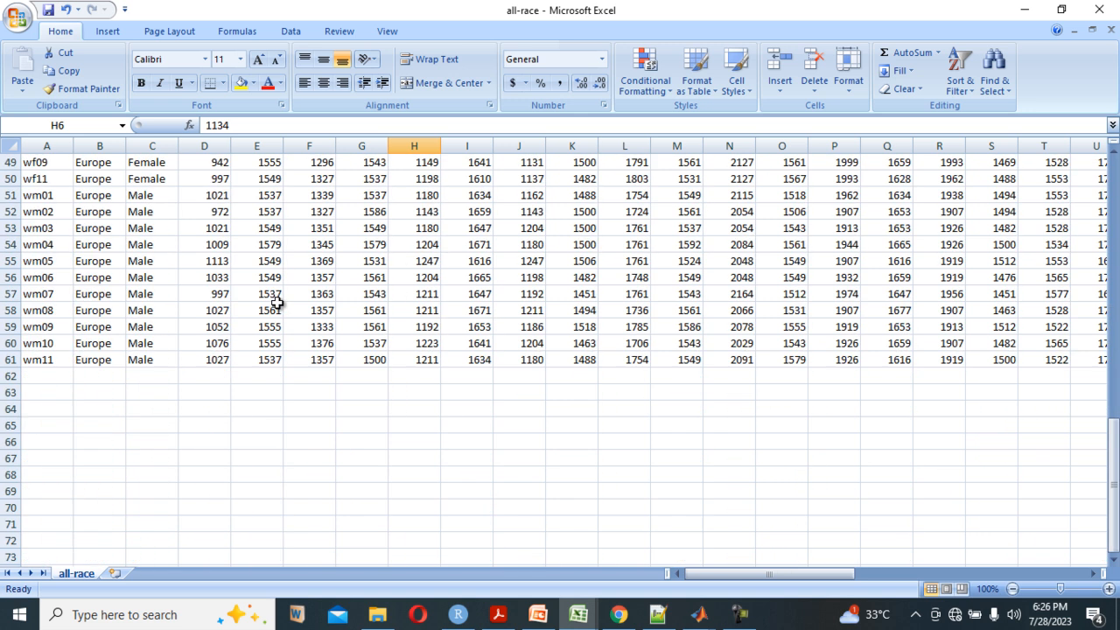
scroll(278, 302, "up", 15)
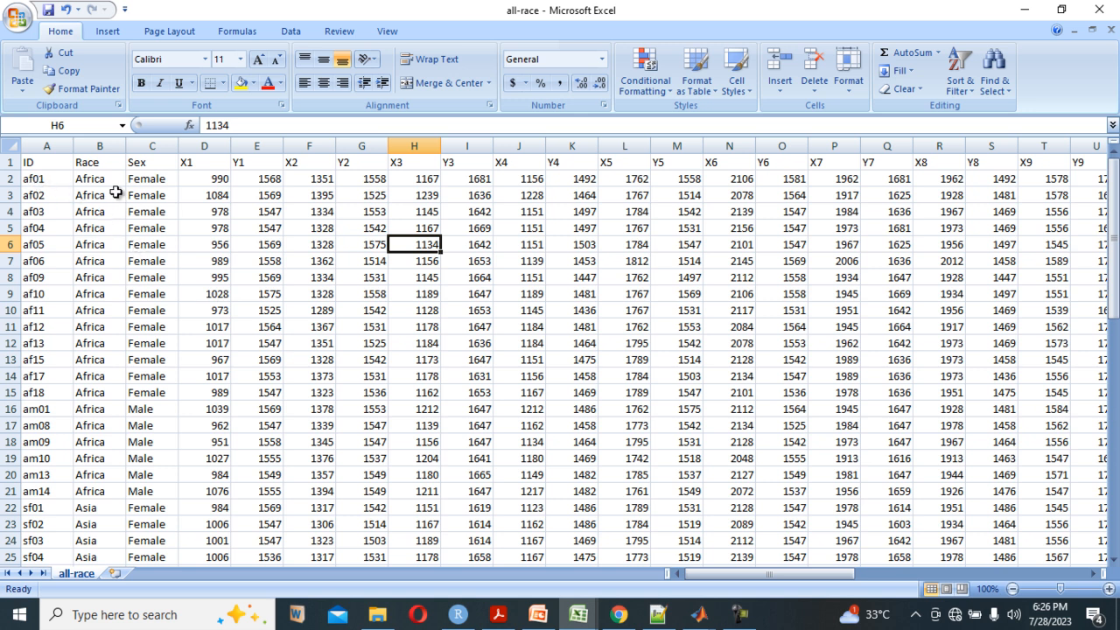
scroll(107, 306, "down", 4)
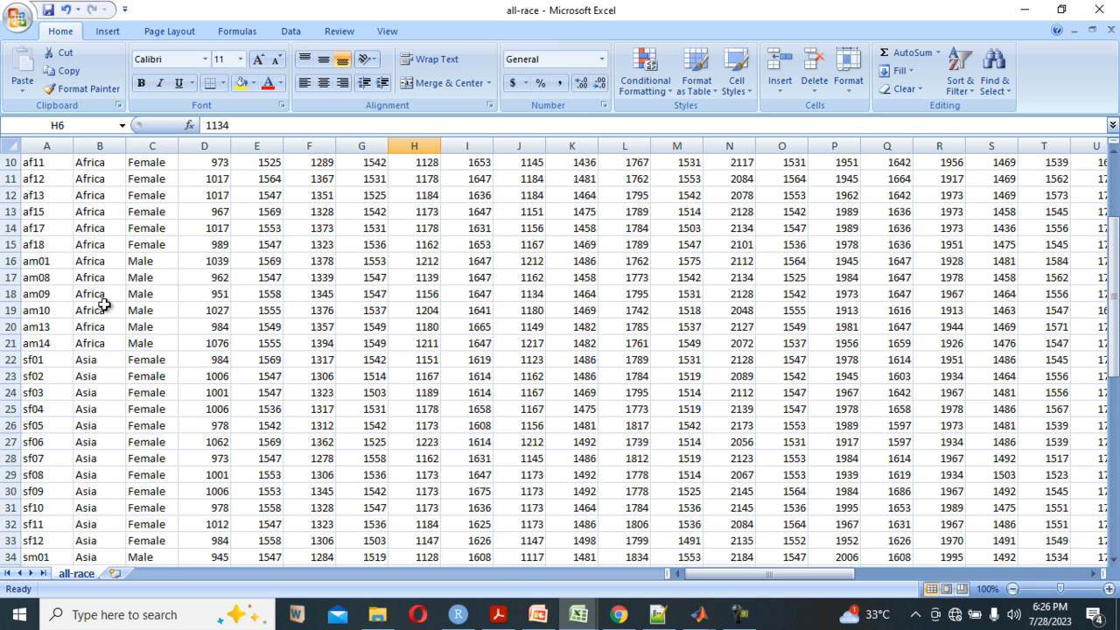
scroll(104, 354, "down", 3)
scroll(104, 354, "down", 9)
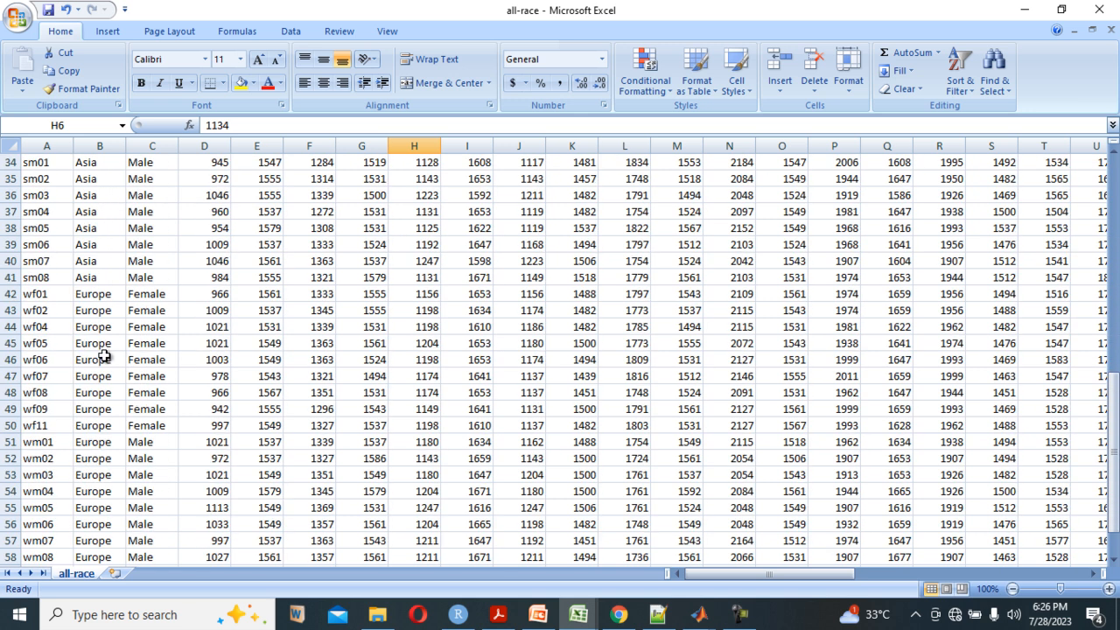
scroll(108, 391, "up", 5)
scroll(108, 391, "up", 11)
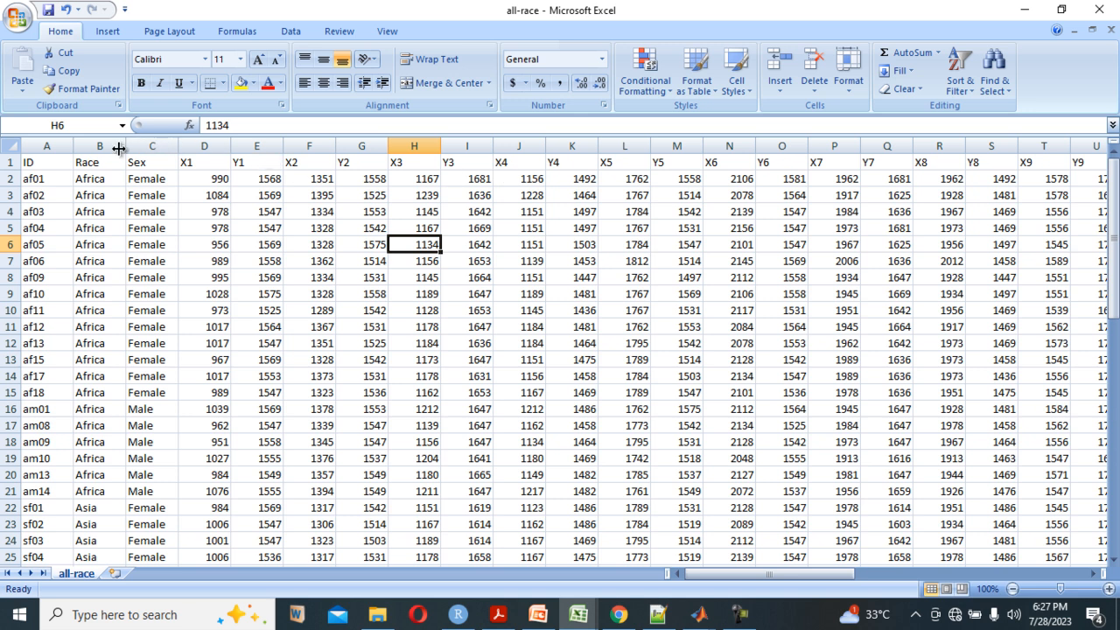
Delete the entire header row from the all-race sheet so the data starts in row 1
left_click_drag(153, 141, 35, 143)
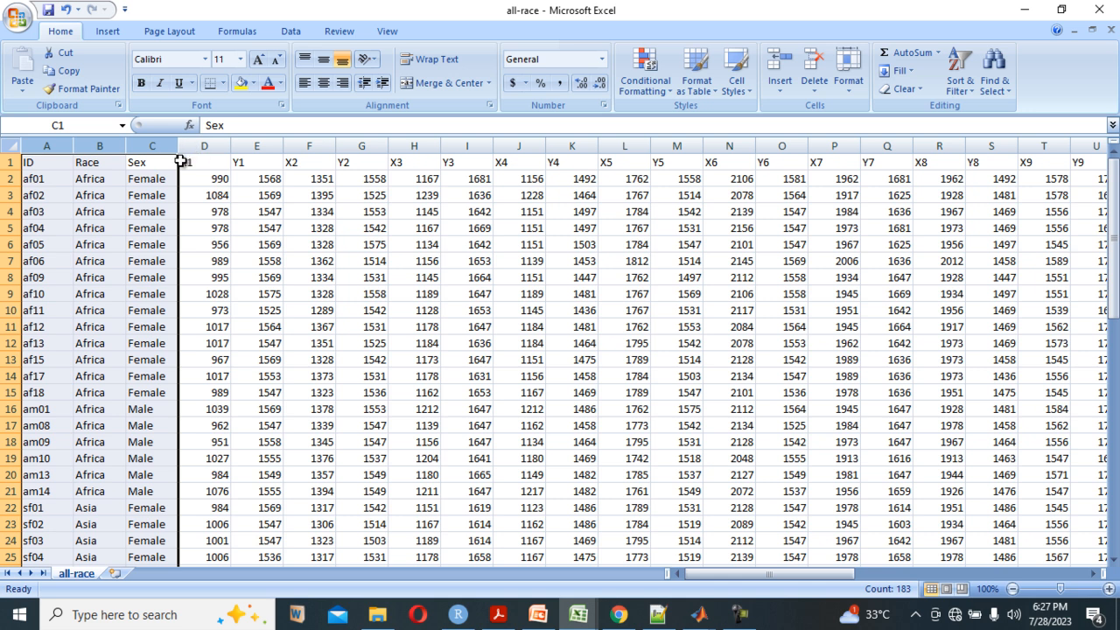
left_click(10, 161)
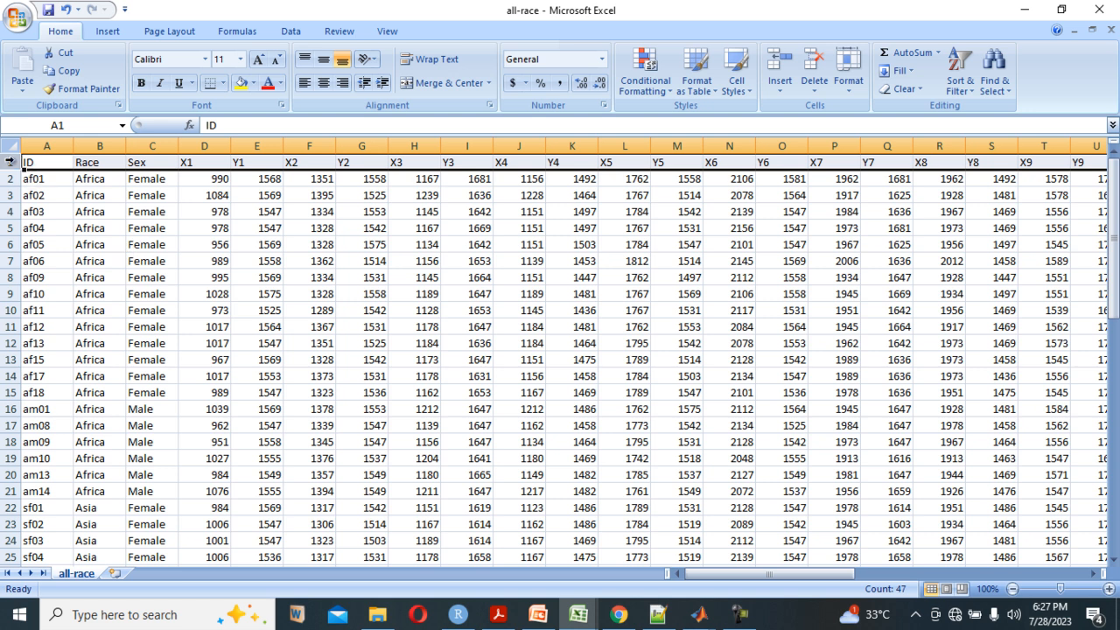
key("Delete")
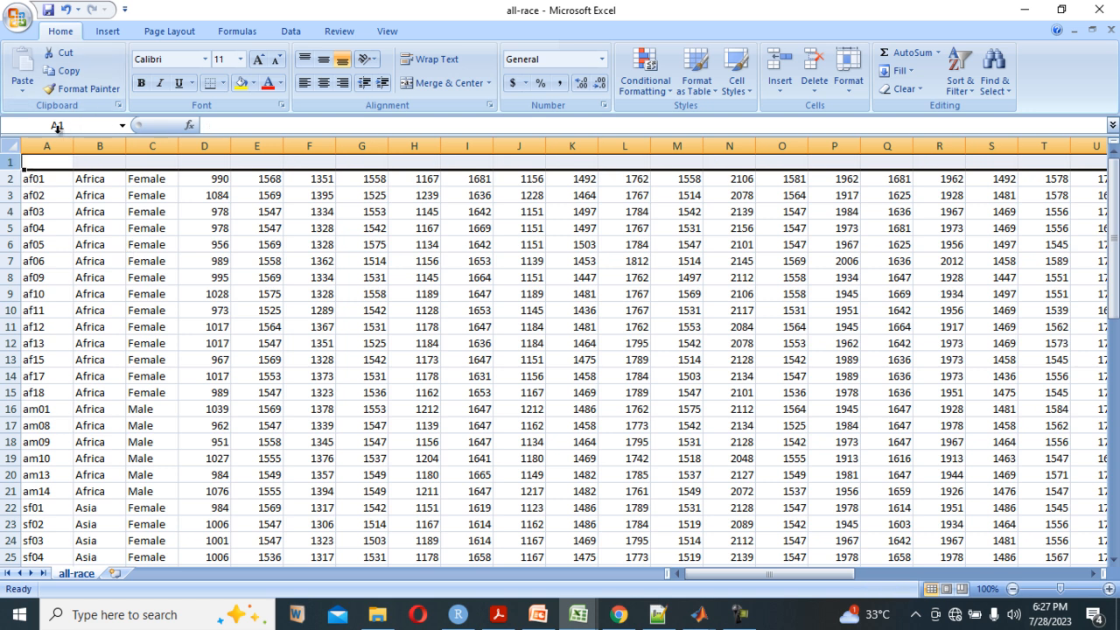
right_click(8, 163)
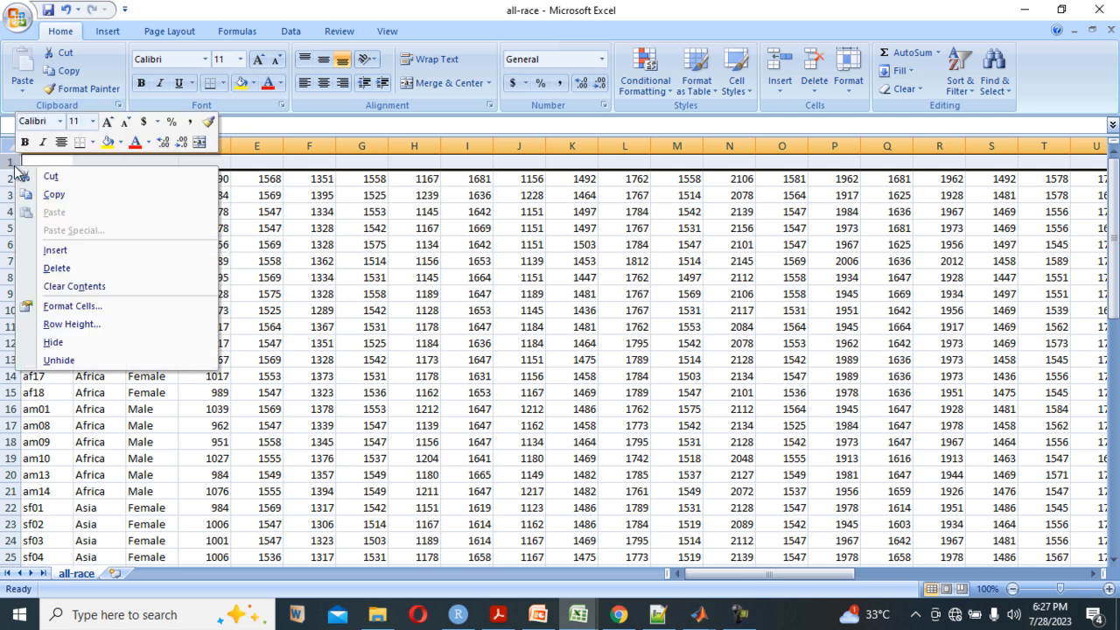
left_click(61, 267)
Delete the ID, race and sex columns A to C, leaving only the landmark coordinates
left_click_drag(45, 146, 162, 146)
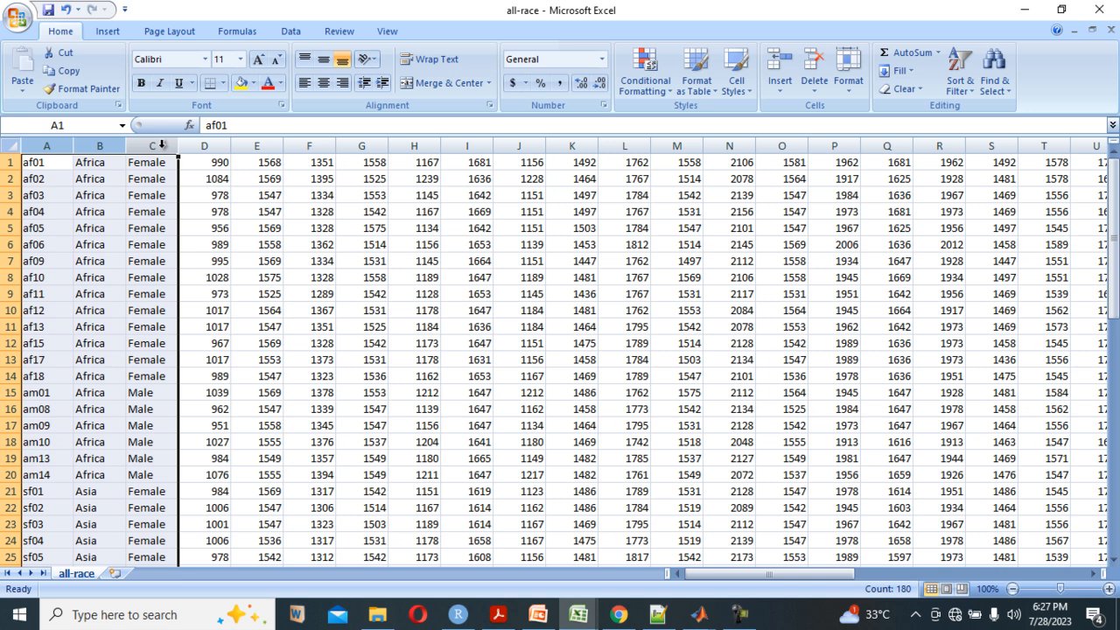
right_click(162, 145)
left_click(210, 254)
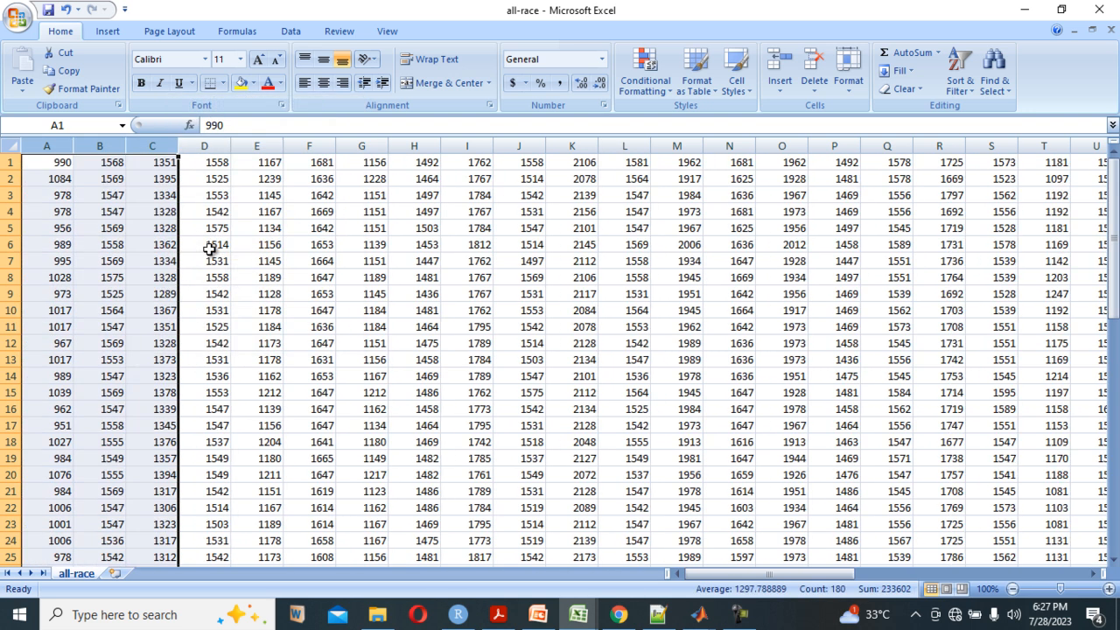
left_click(307, 280)
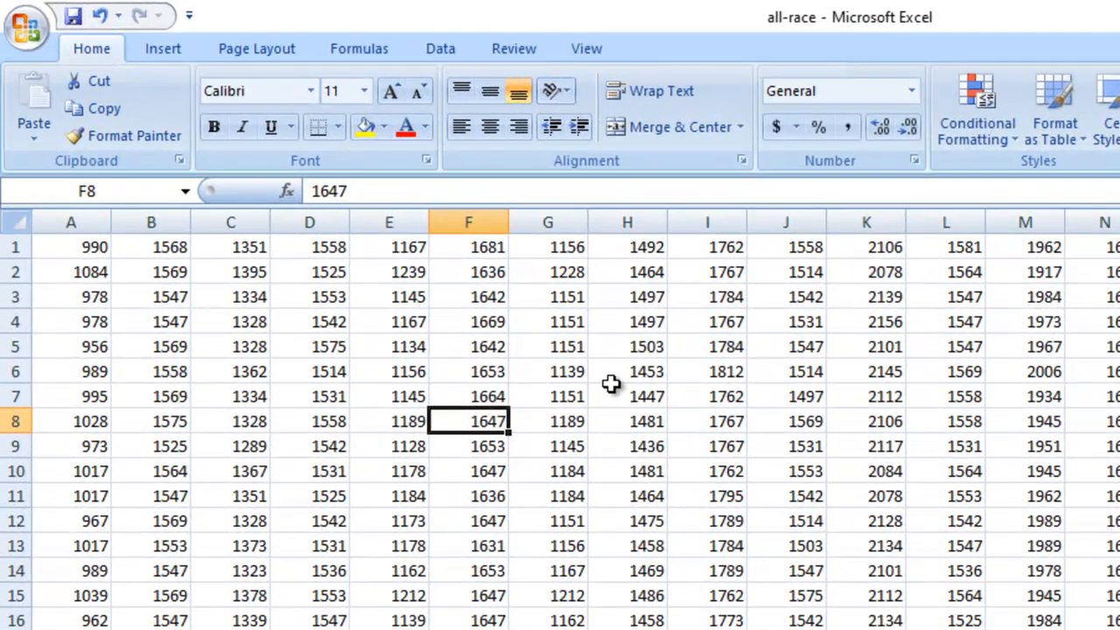
Begin saving a copy of the workbook and create a new folder named LORY inside the R-MORPHO-2 folder
left_click(29, 27)
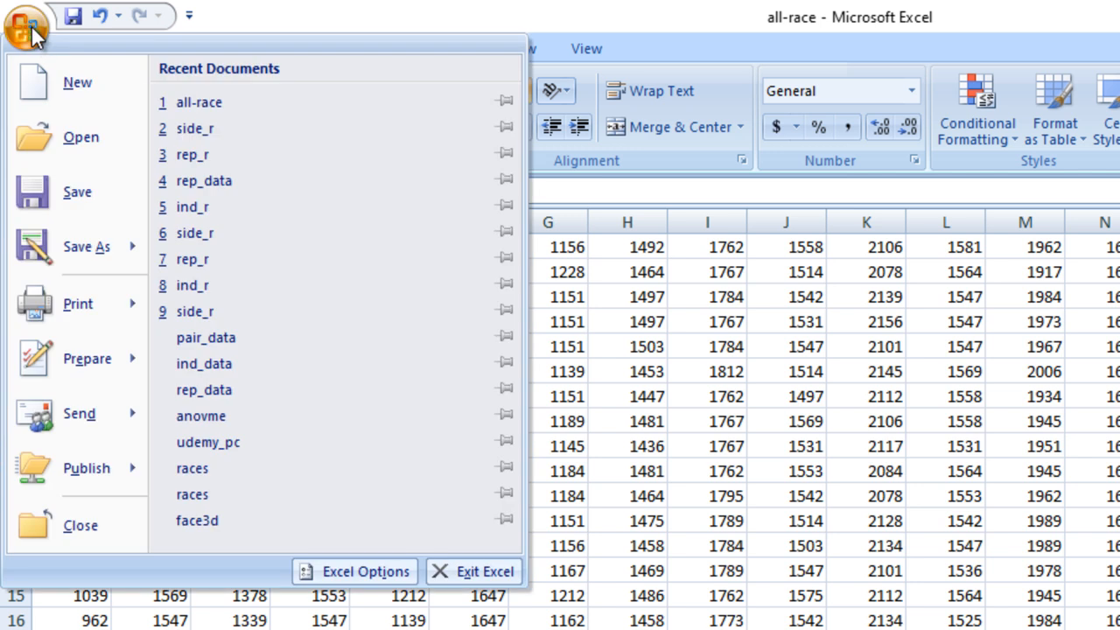
mouse_move(104, 243)
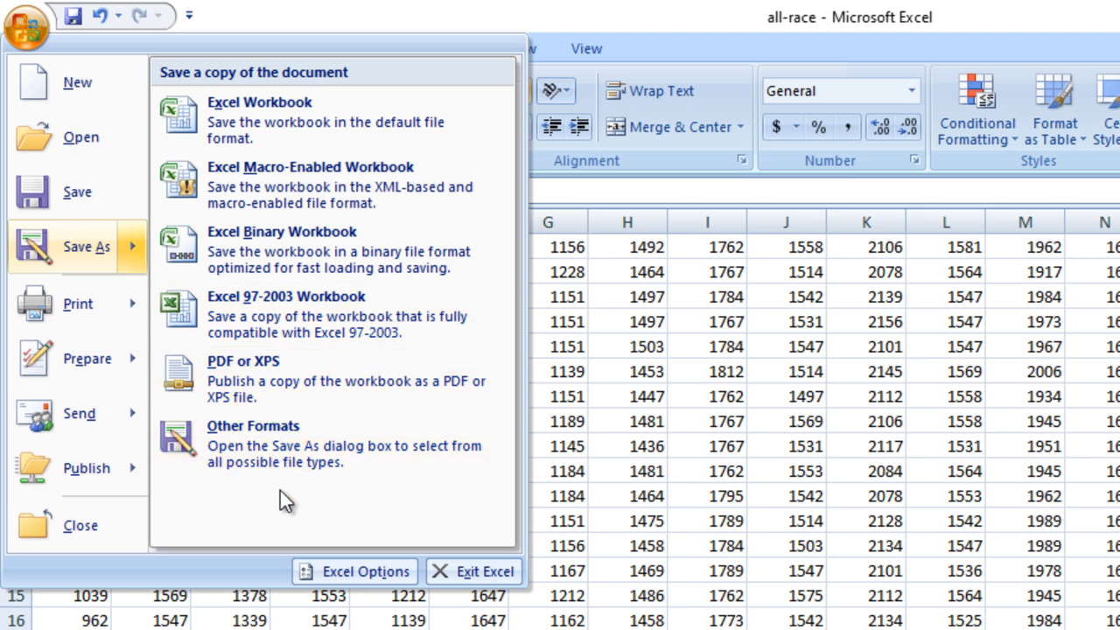
left_click(65, 250)
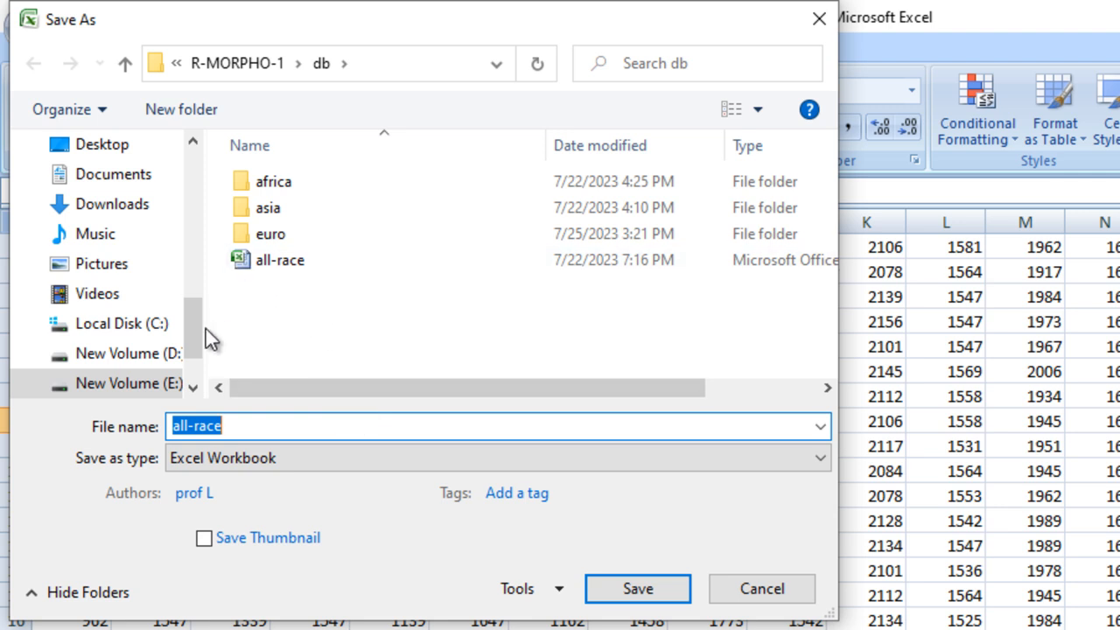
left_click_drag(194, 342, 194, 328)
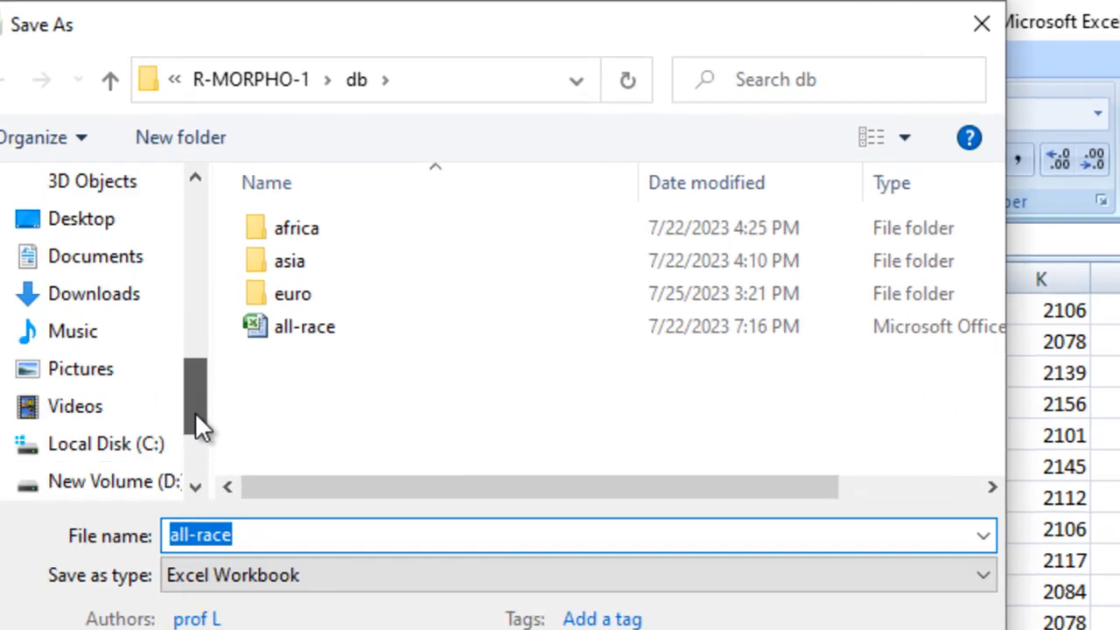
left_click_drag(195, 415, 210, 295)
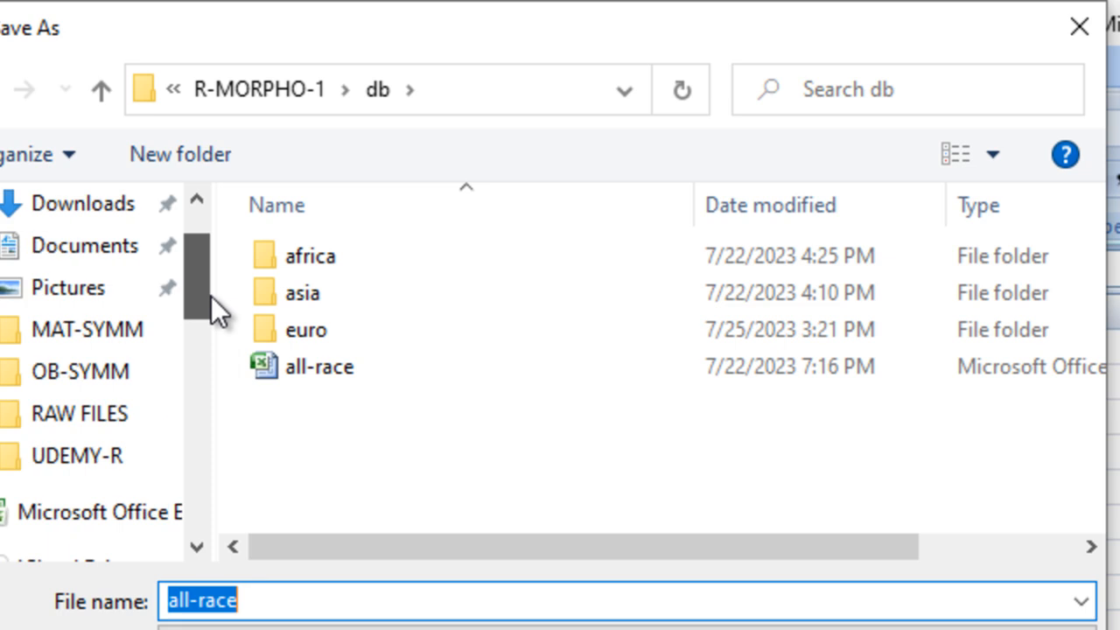
left_click(70, 345)
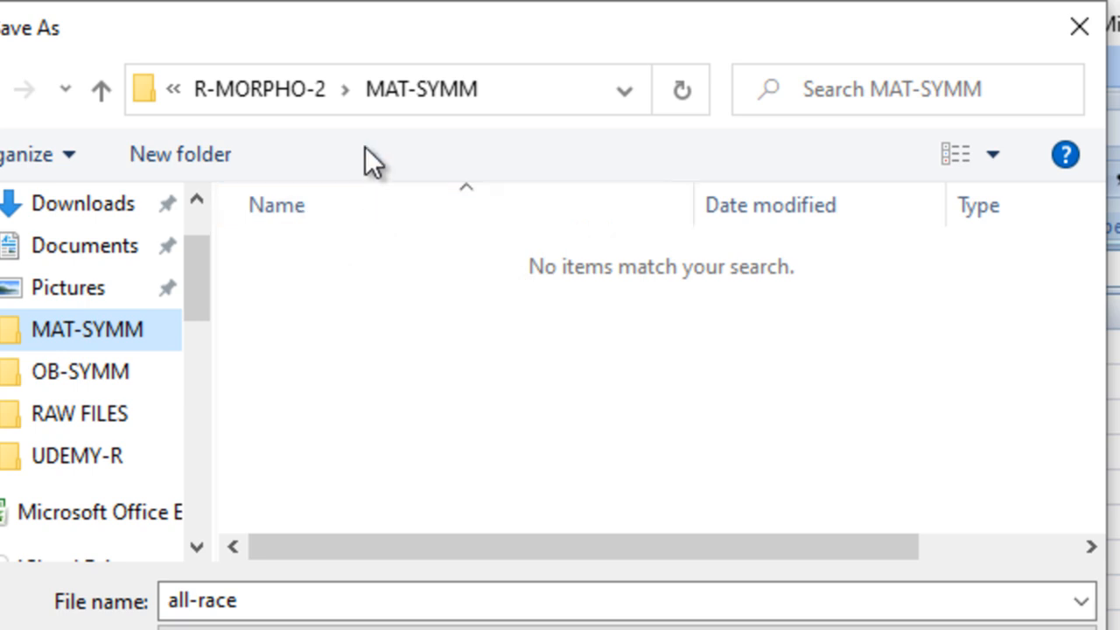
left_click(274, 88)
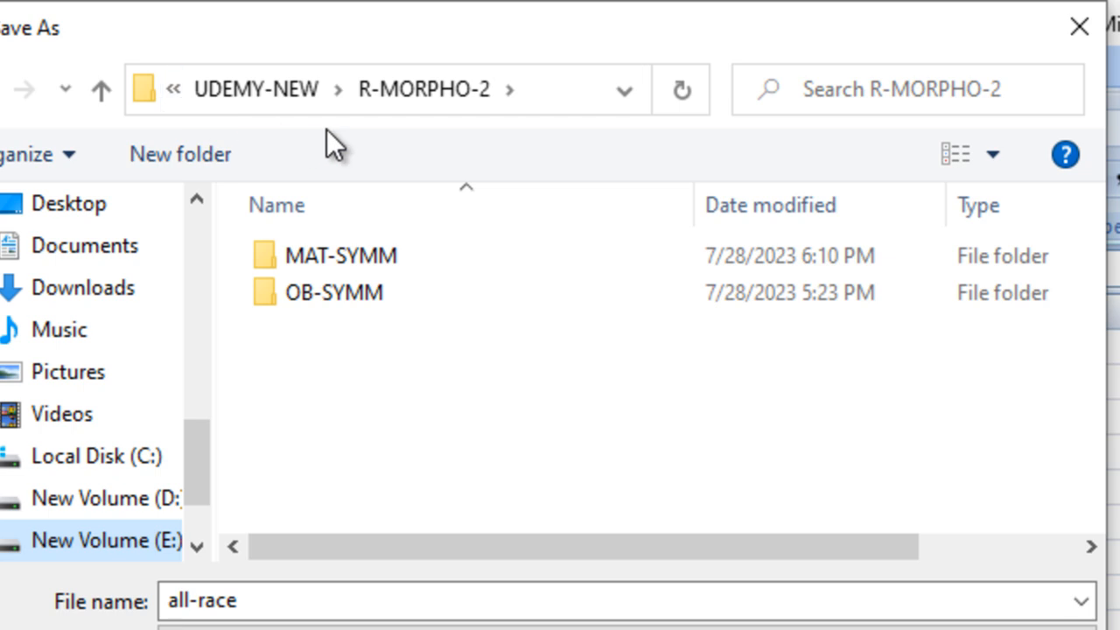
left_click(251, 154)
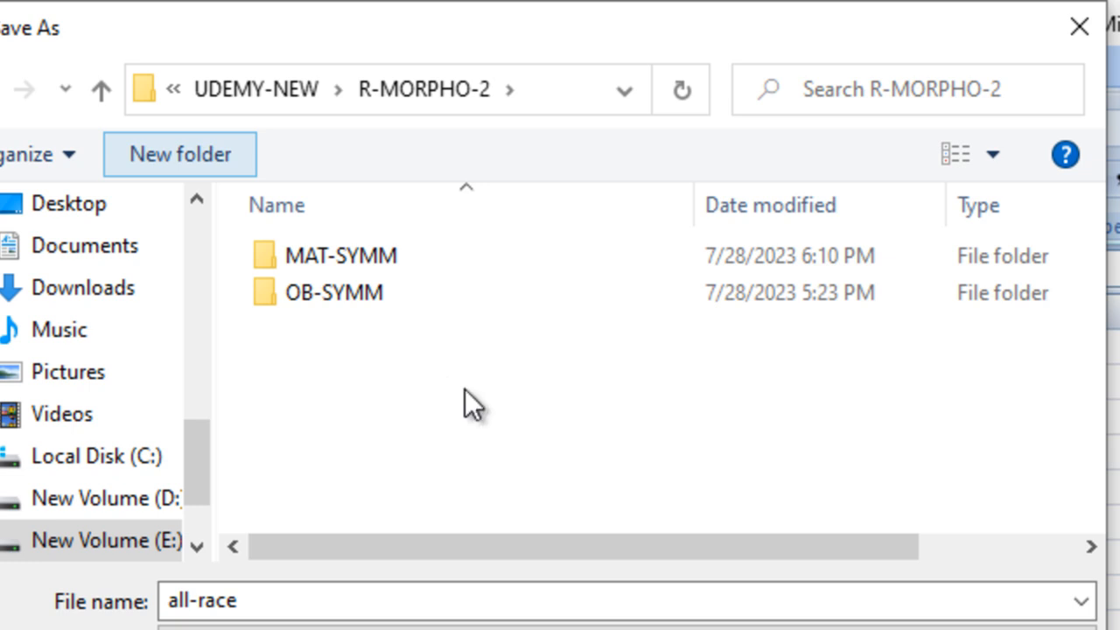
type("LORY")
key("Return")
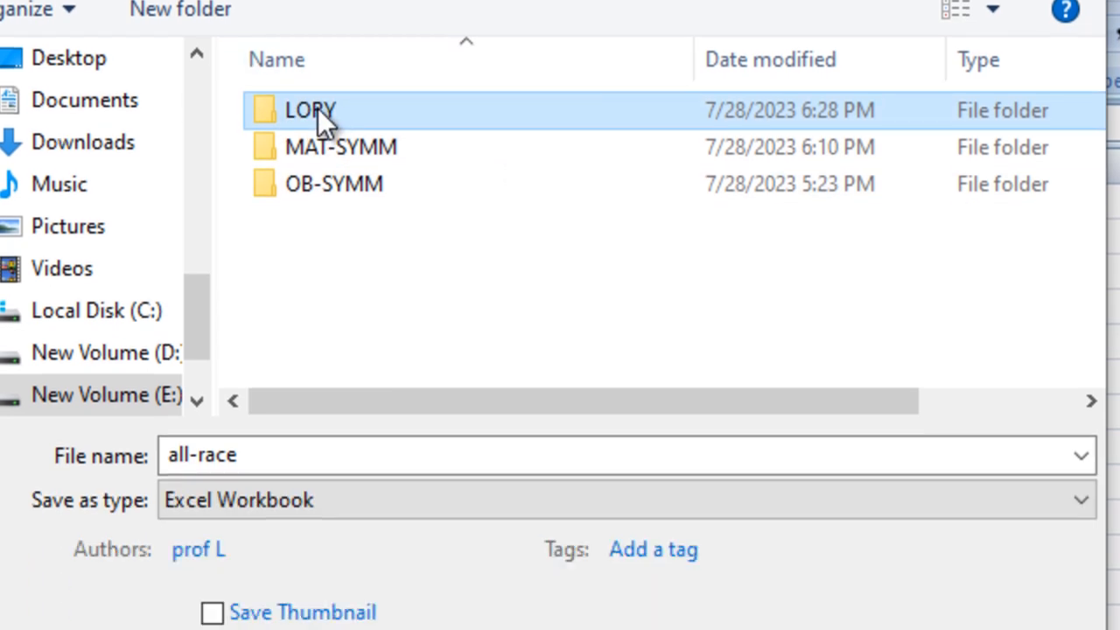
Save the sheet as all-race in CSV (Comma delimited) format in the LORY folder, keeping that format
double_click(318, 258)
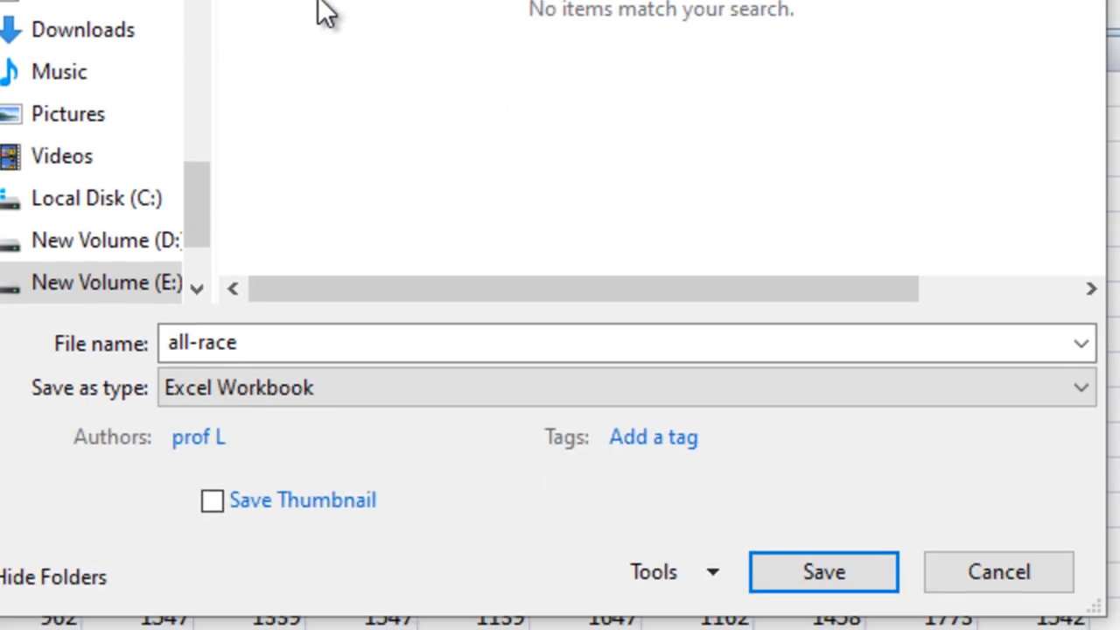
left_click(685, 398)
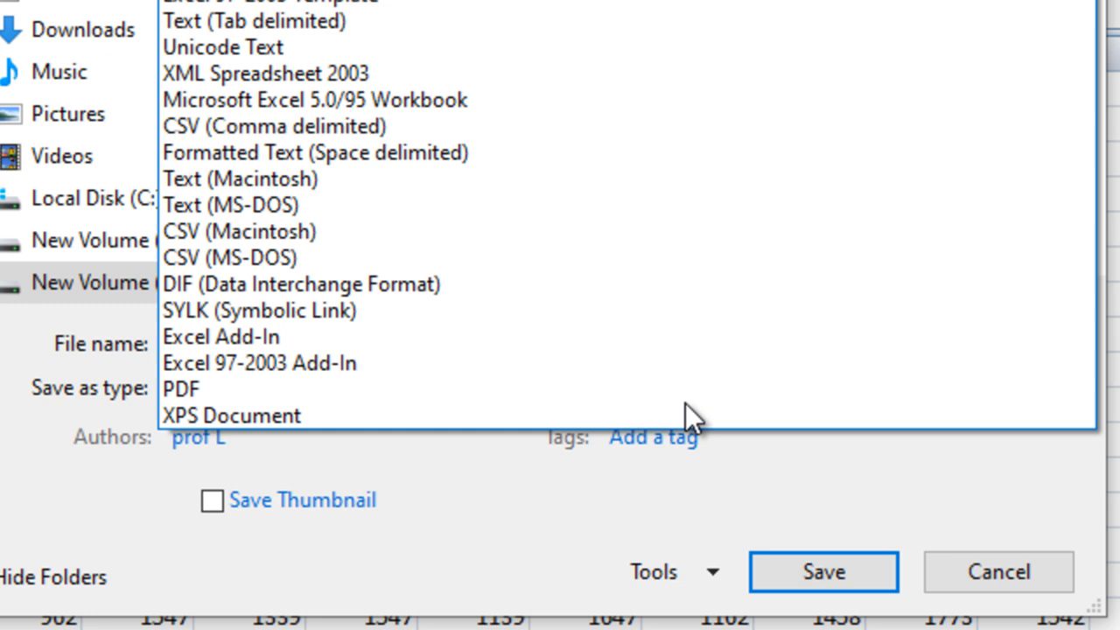
left_click(487, 126)
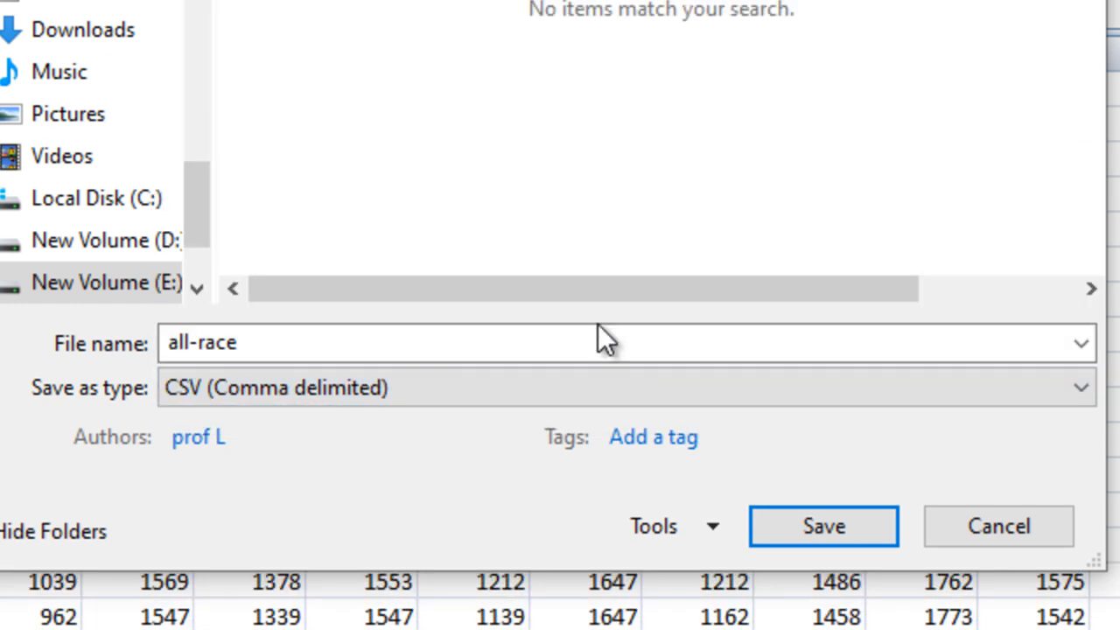
left_click(841, 529)
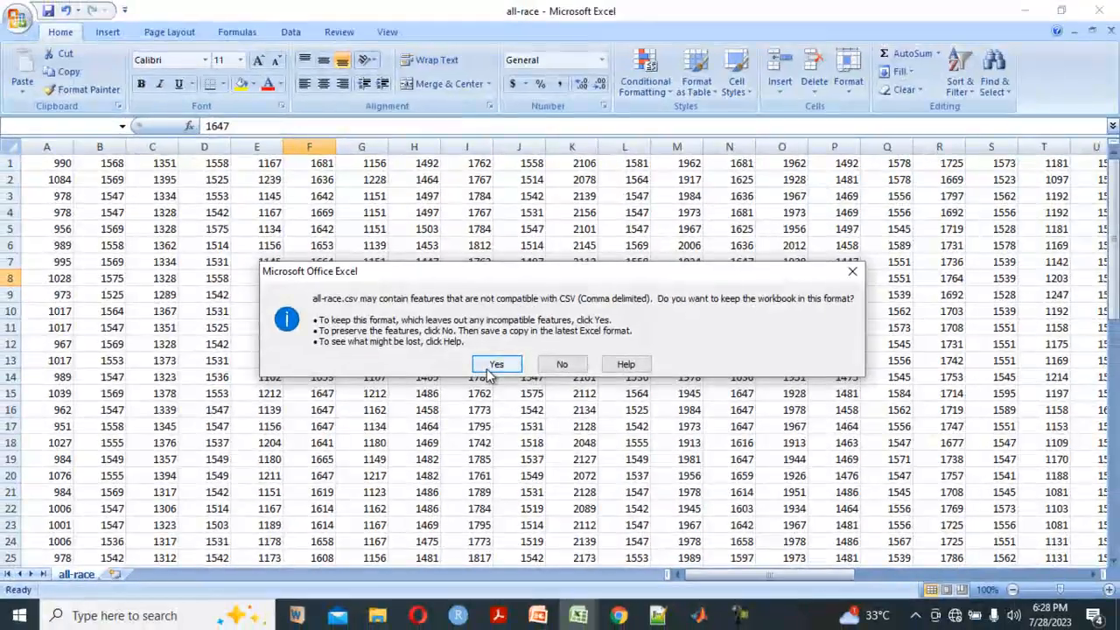
left_click(495, 364)
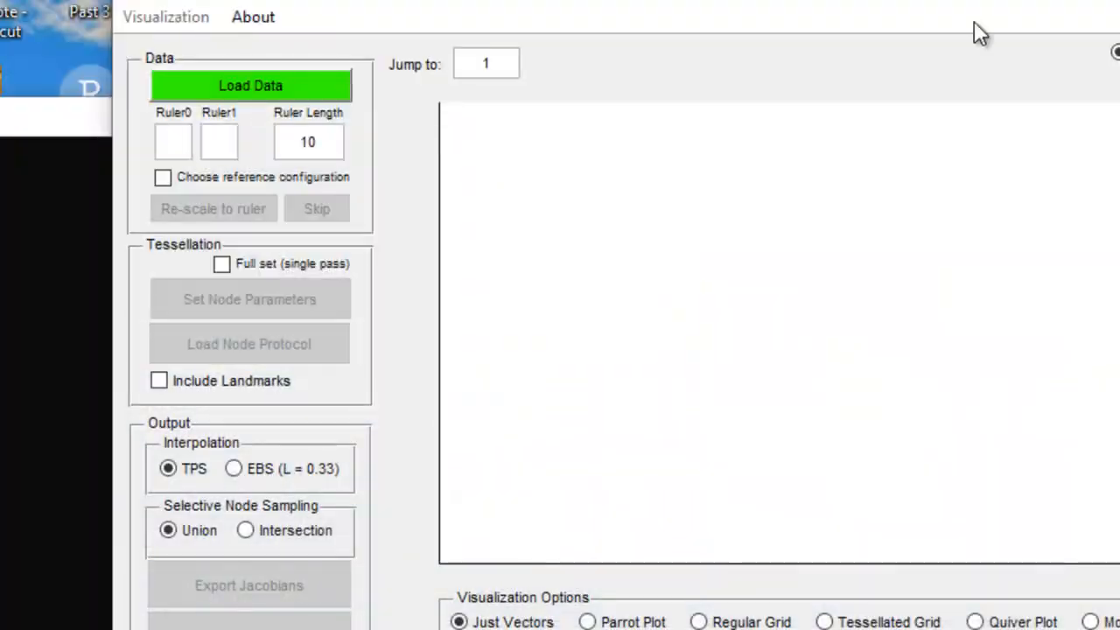
Start loading a data file in Lory and browse to the LORY folder inside R-MORPHO-2 on drive E
left_click(301, 87)
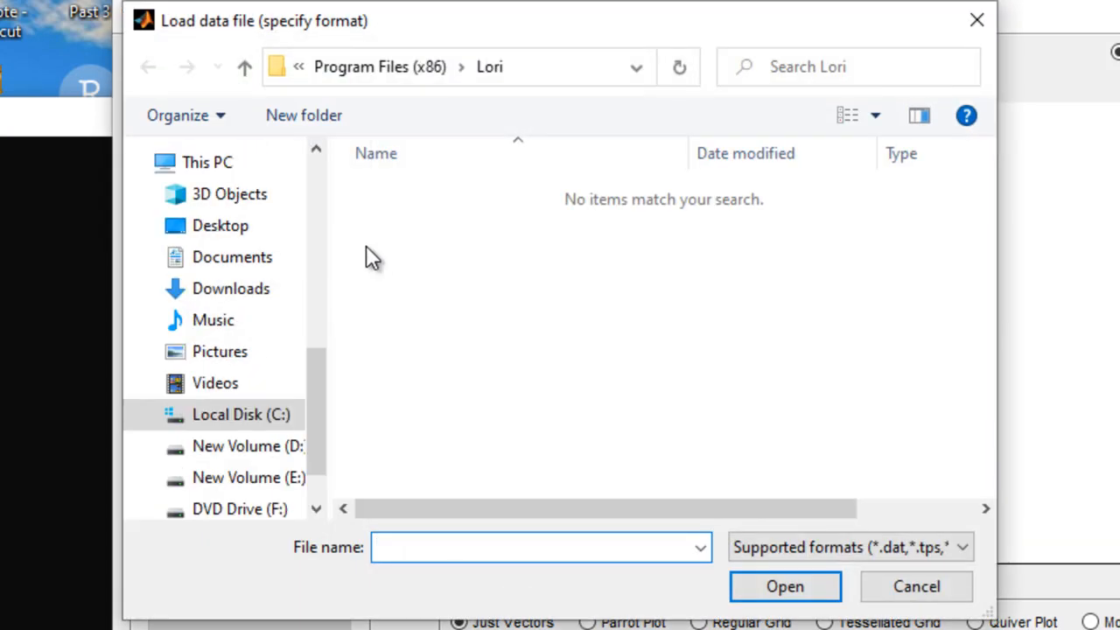
left_click_drag(320, 386, 295, 214)
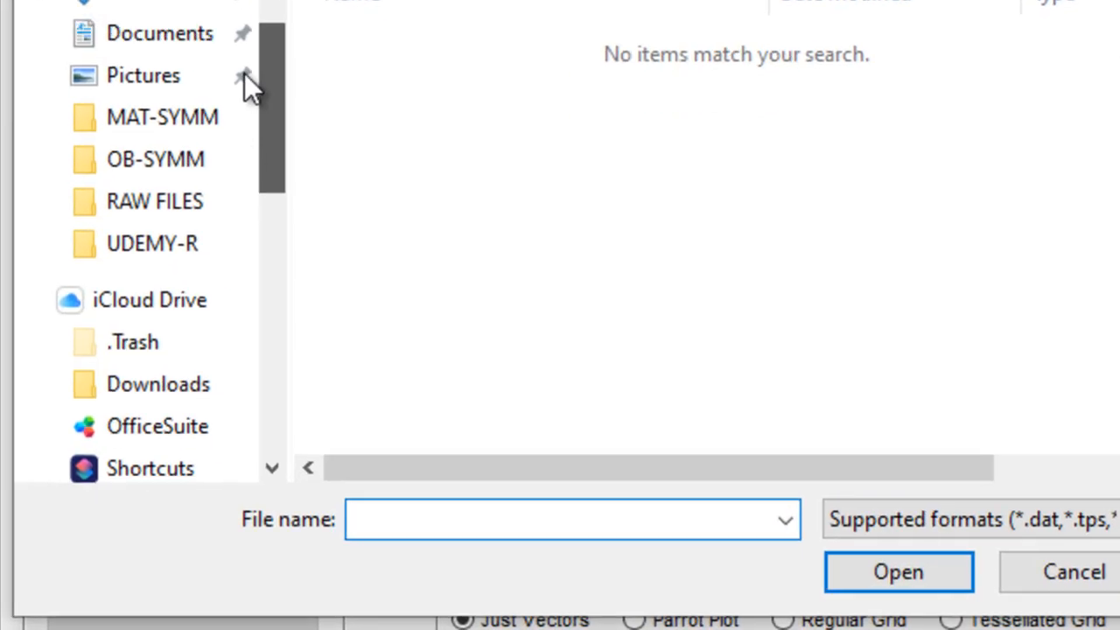
left_click_drag(244, 72, 284, 308)
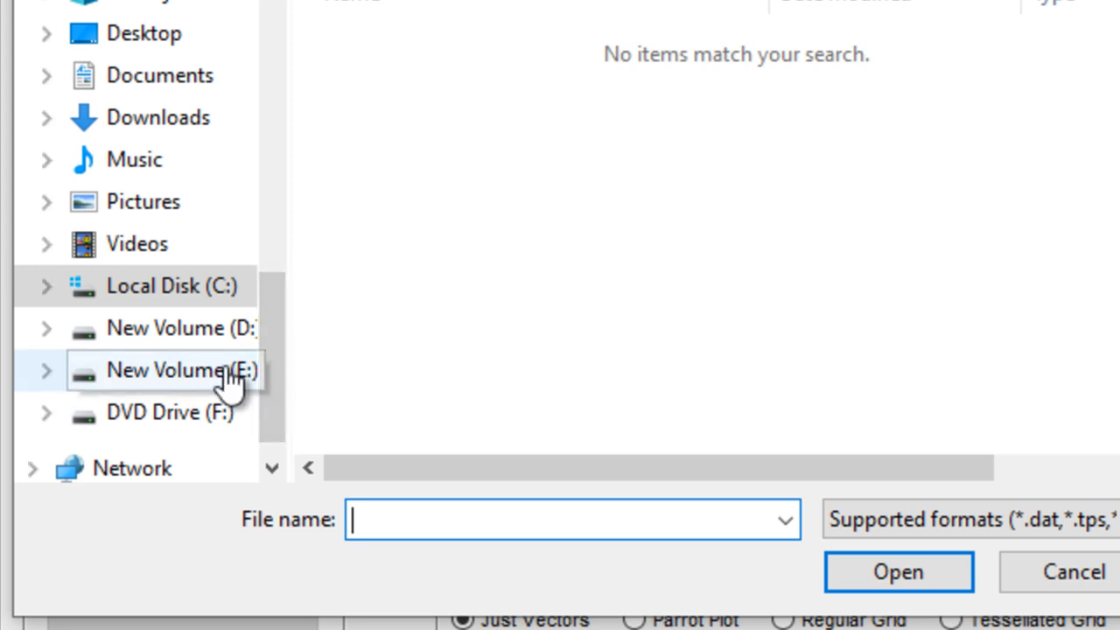
left_click(230, 378)
left_click(485, 408)
scroll(486, 408, "up", 3, "ctrl")
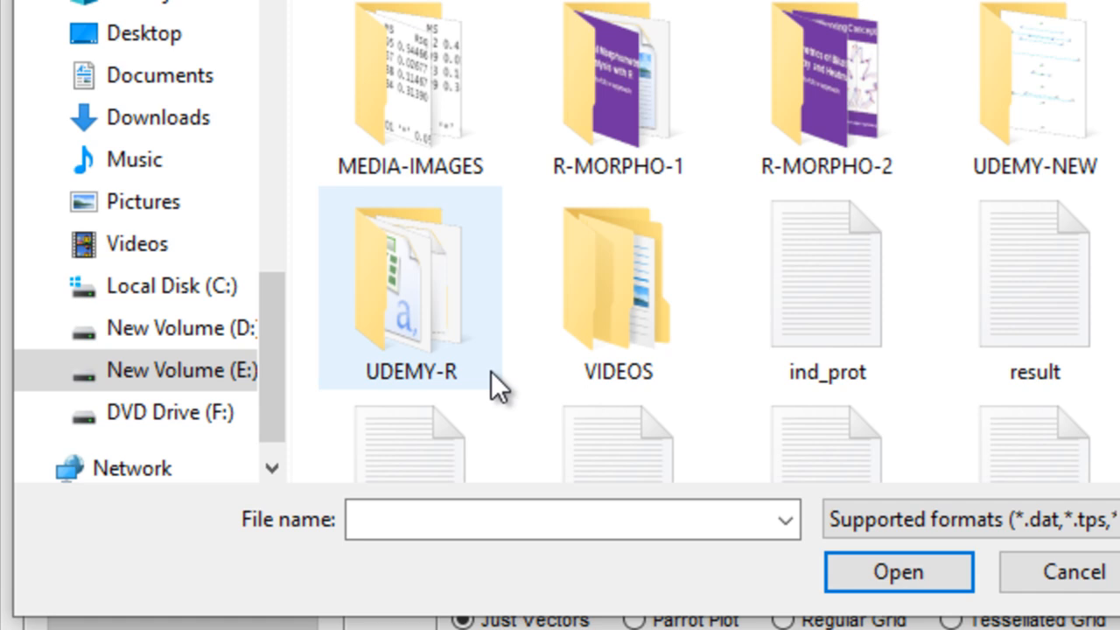
double_click(841, 125)
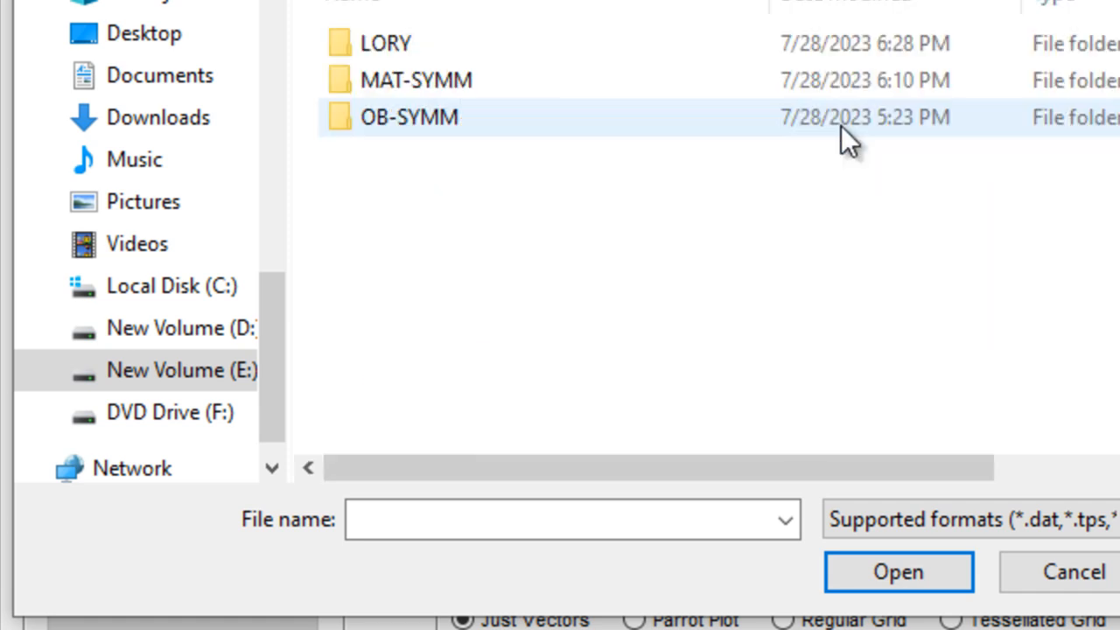
double_click(345, 35)
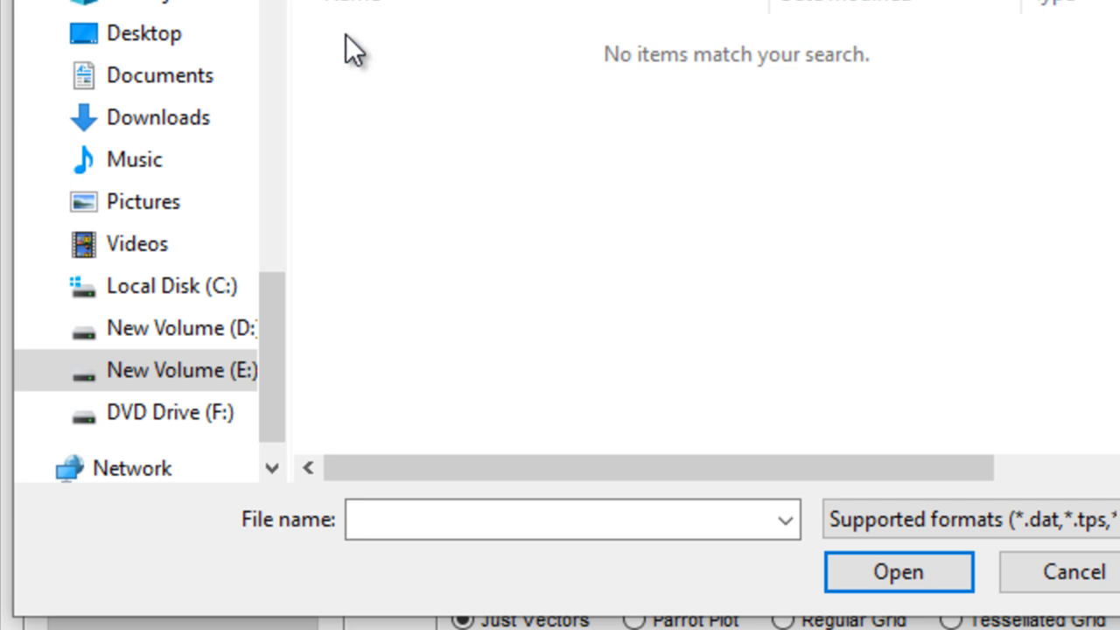
List all files in ASCII format and try to load the all-race CSV file
left_click(900, 514)
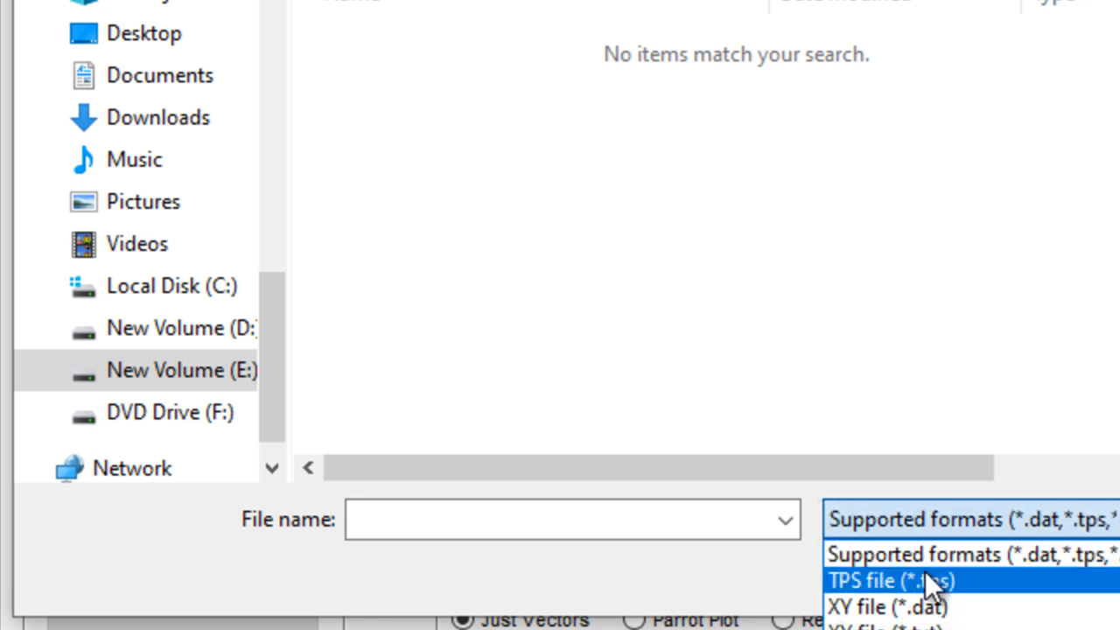
left_click(927, 628)
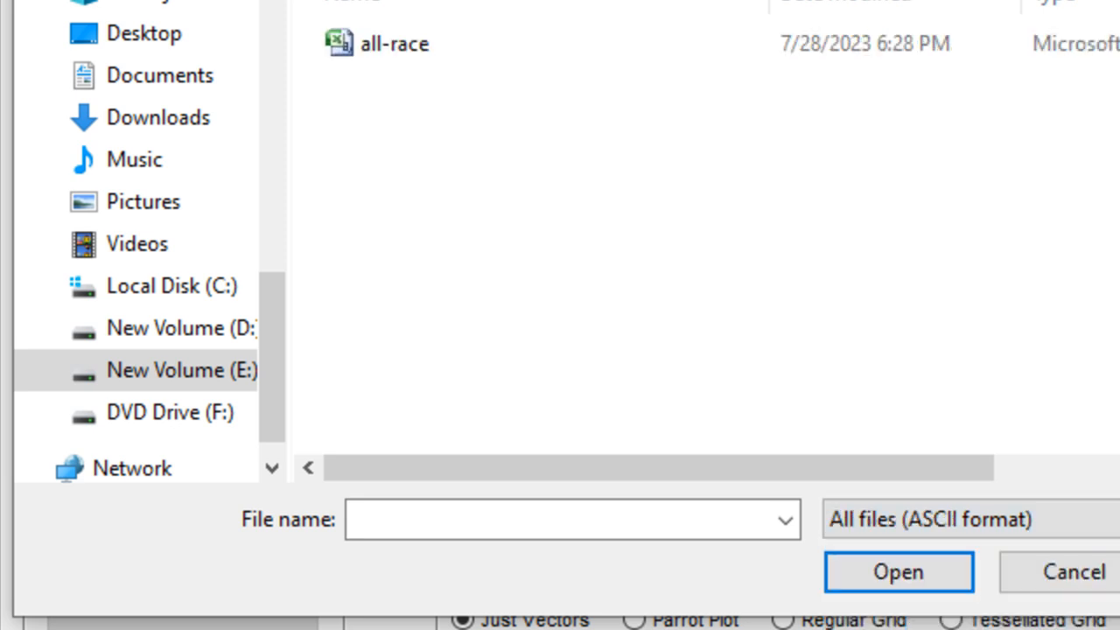
left_click(398, 45)
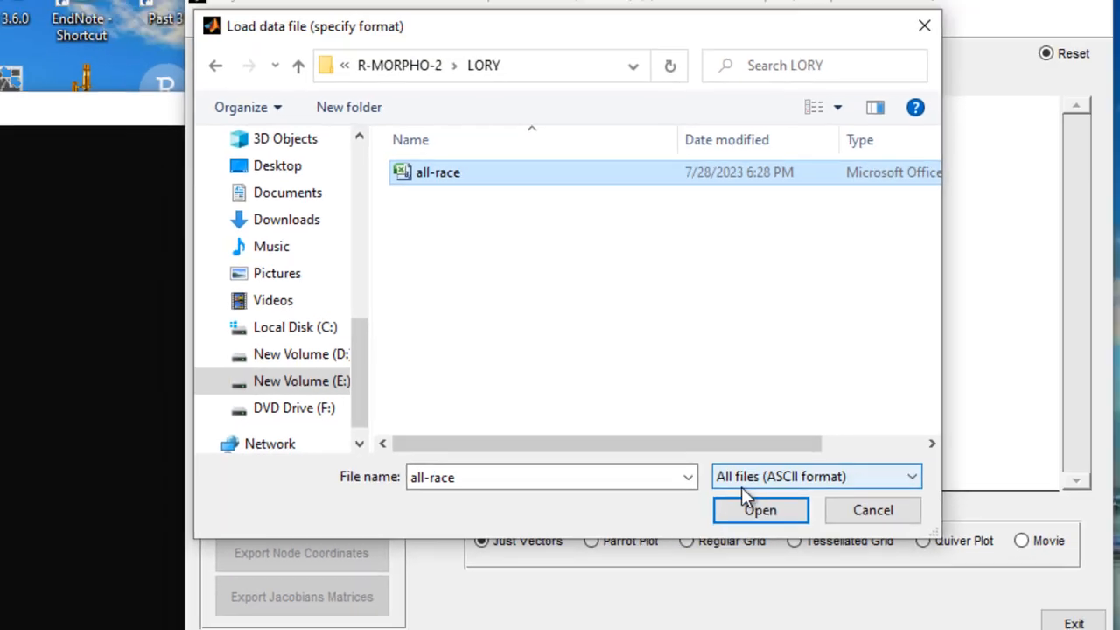
left_click(742, 507)
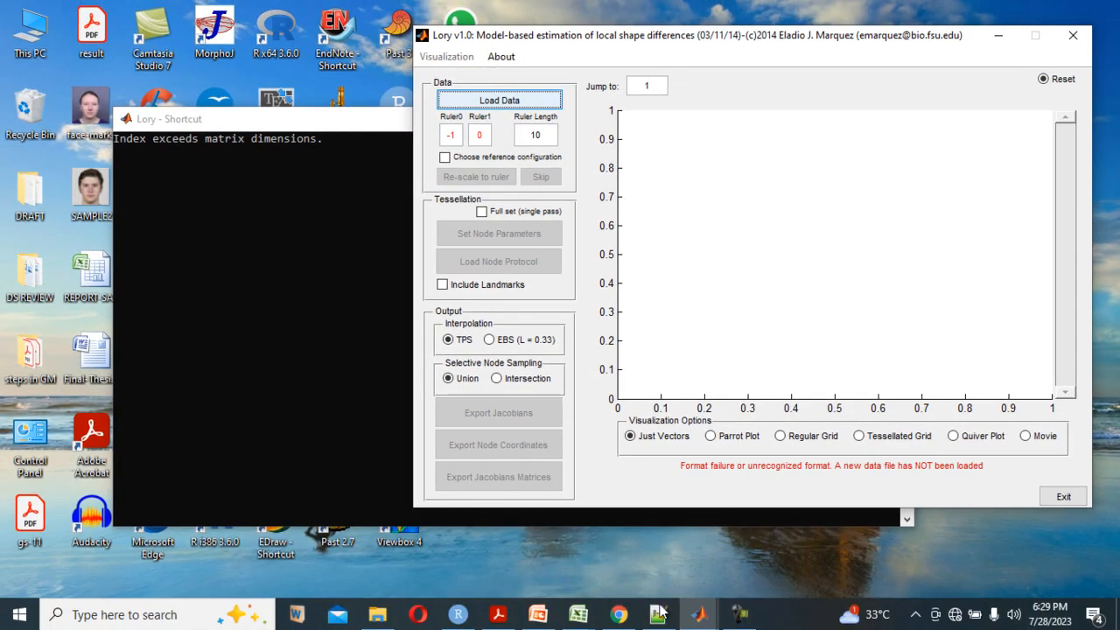
Switch to the all-race workbook in Excel and save it as Formatted Text (Space delimited) in the LORY folder, keeping that format
left_click(578, 614)
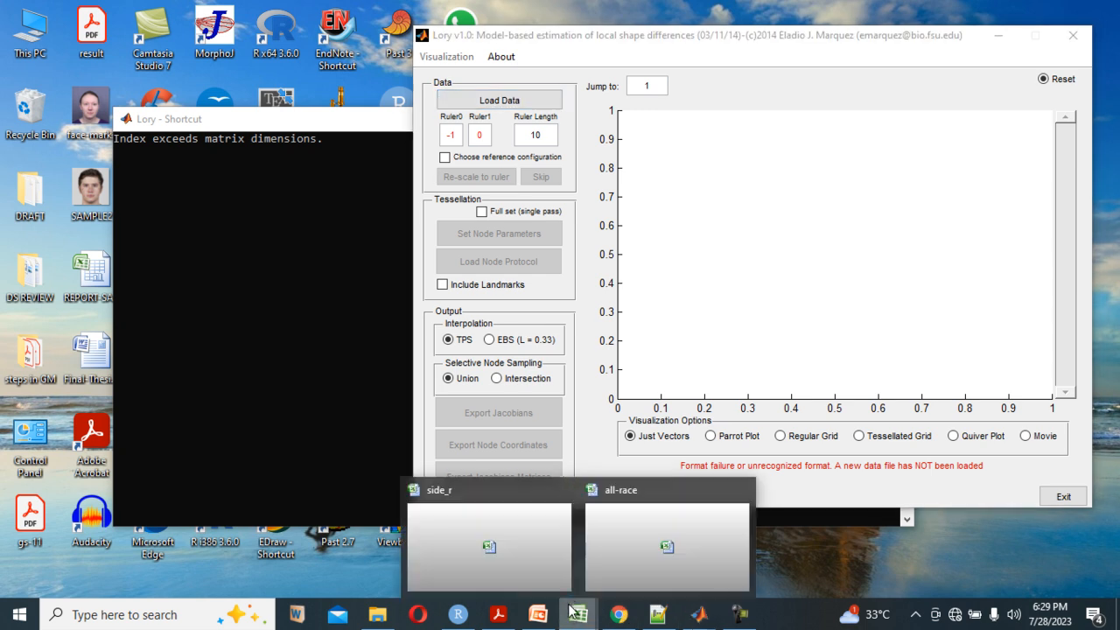
left_click(632, 546)
left_click(18, 19)
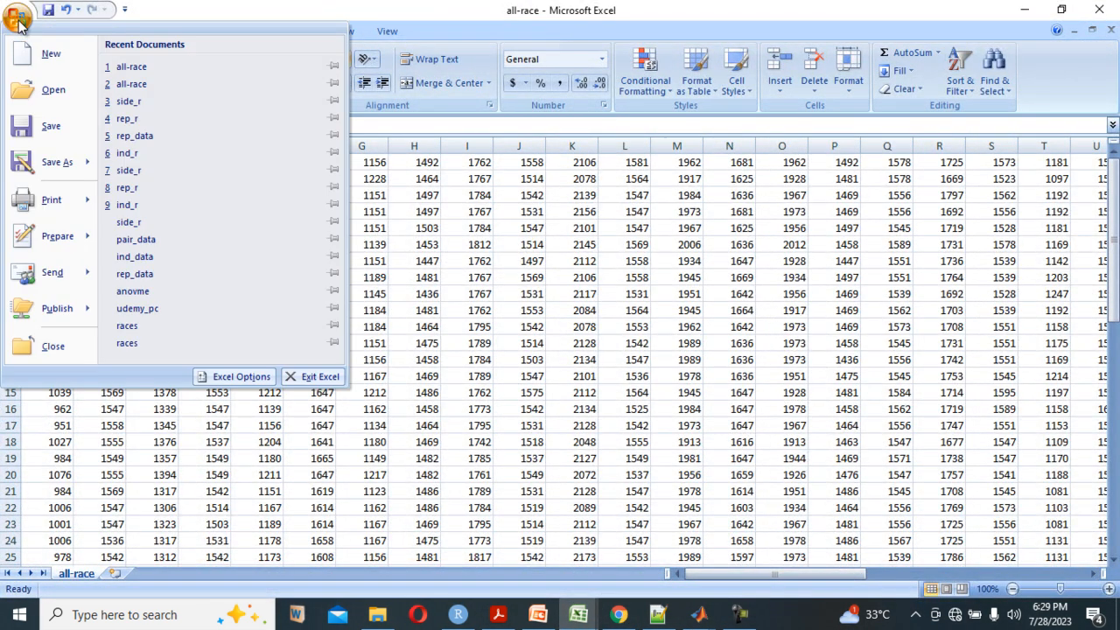
mouse_move(61, 162)
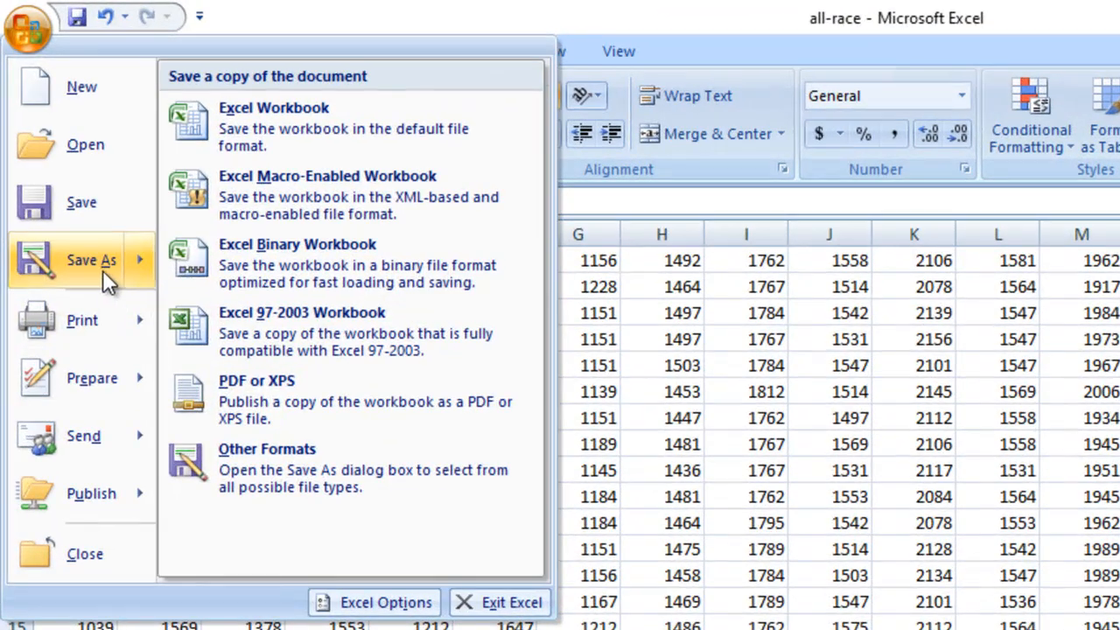
left_click(62, 164)
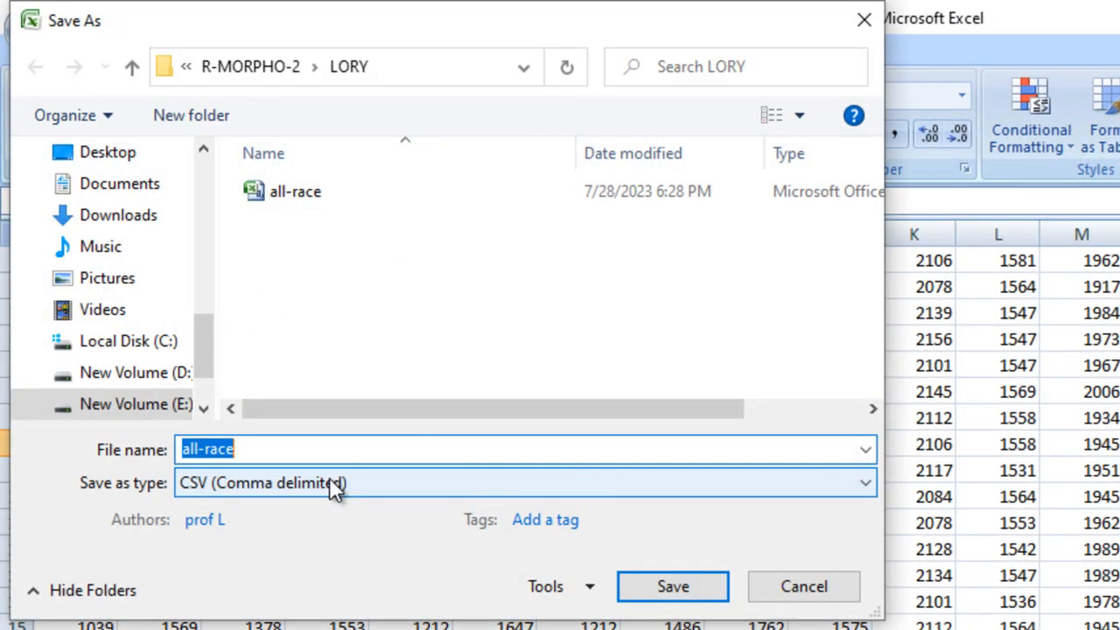
left_click(334, 486)
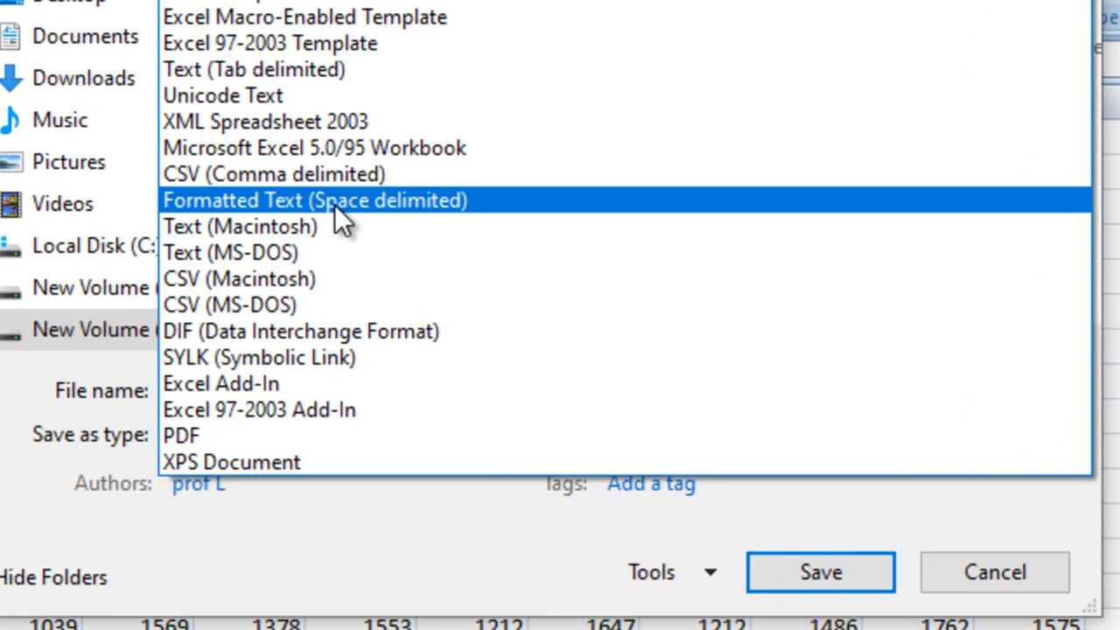
left_click(308, 308)
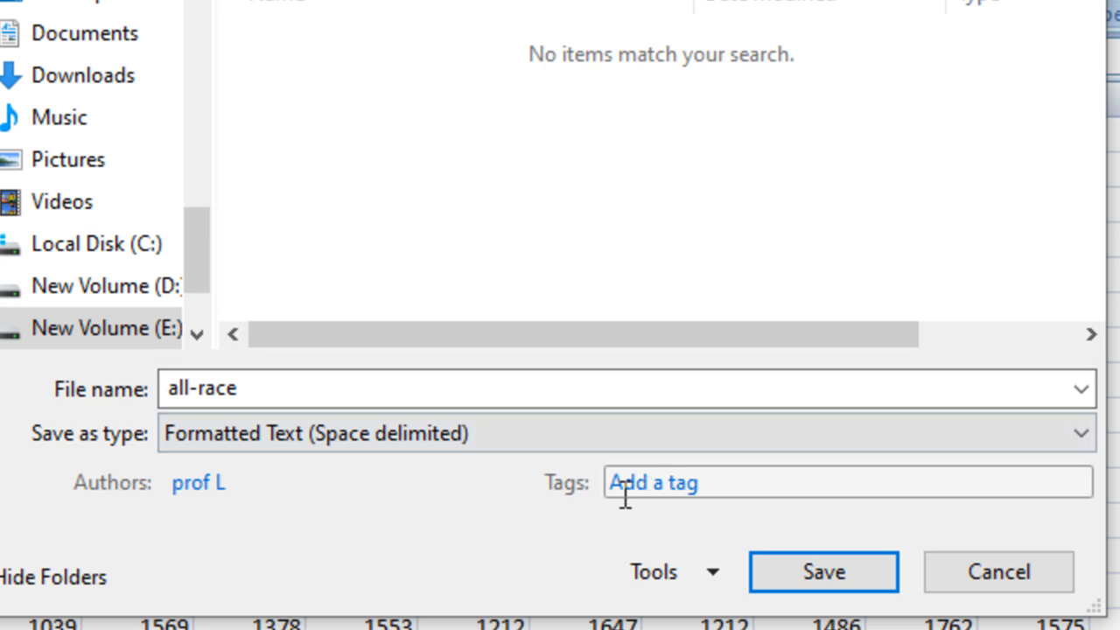
left_click(820, 580)
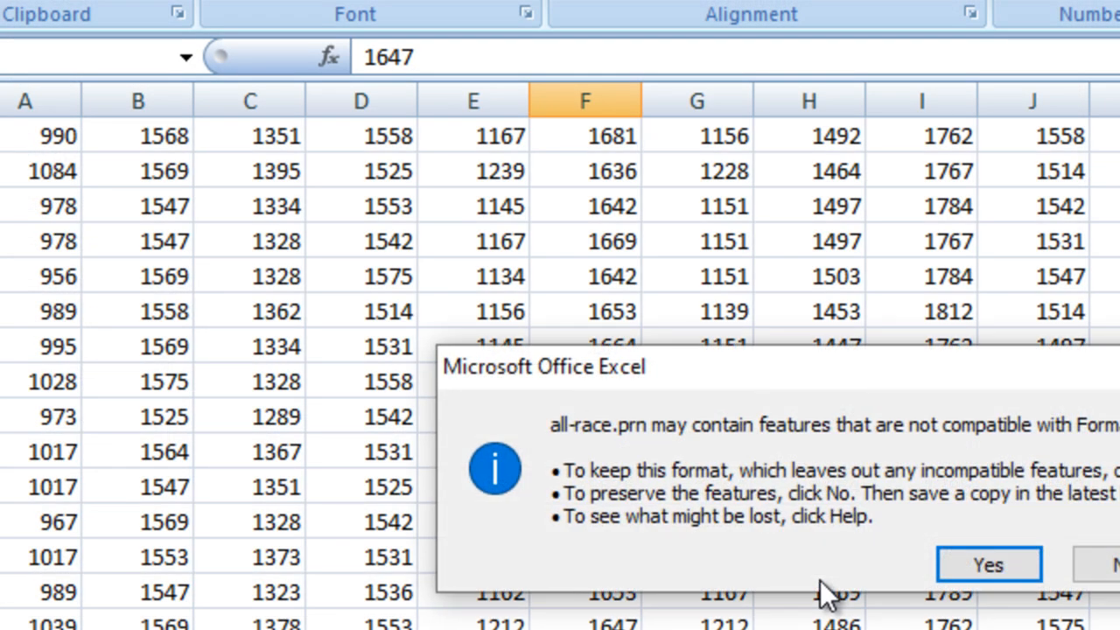
left_click(964, 570)
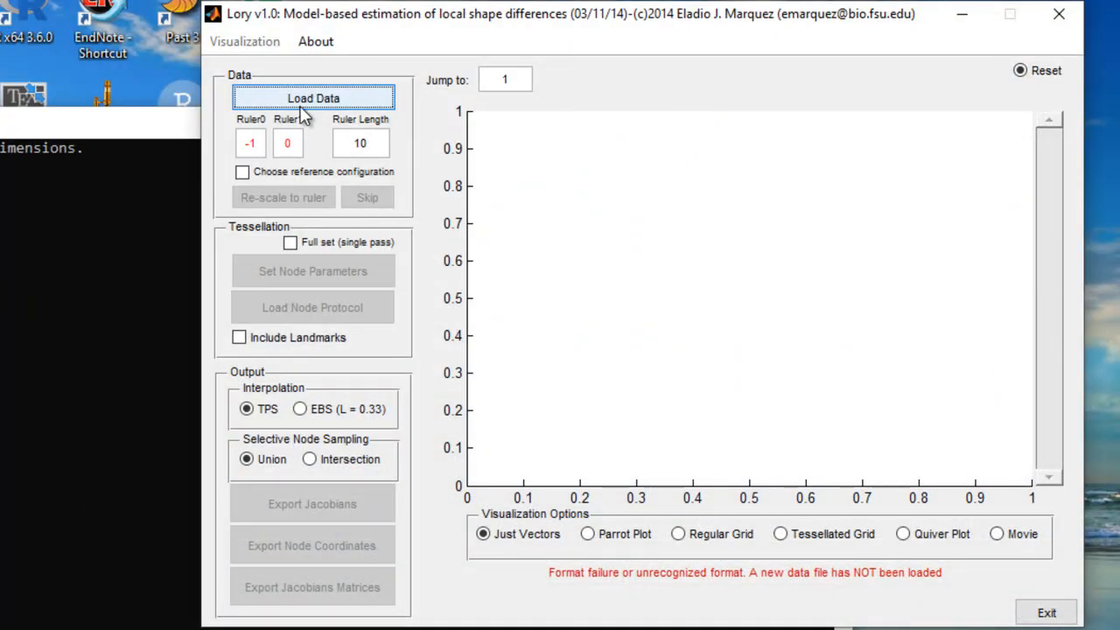
Load all-race.prn into Lory using the All files (ASCII format) filter and re-scale the specimens to the ruler points
left_click(301, 103)
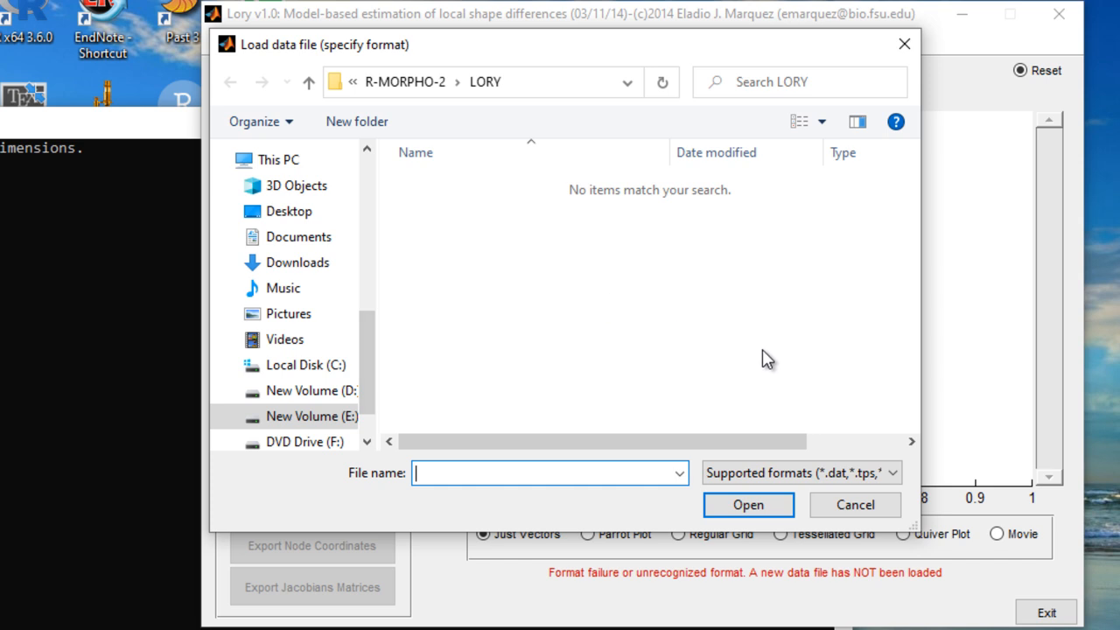
left_click(807, 470)
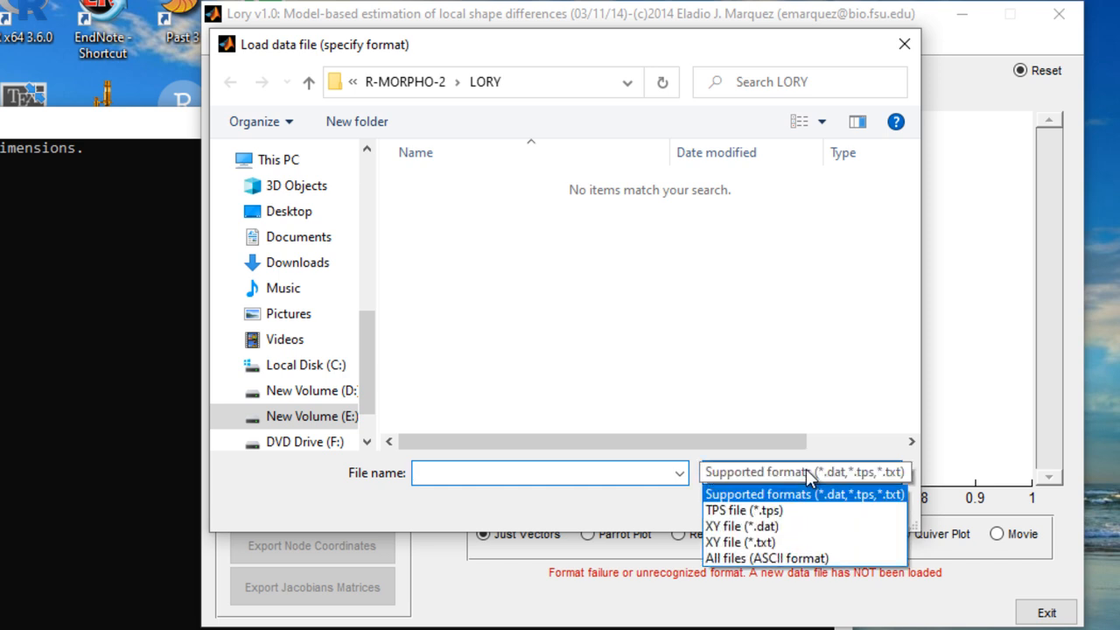
left_click(780, 555)
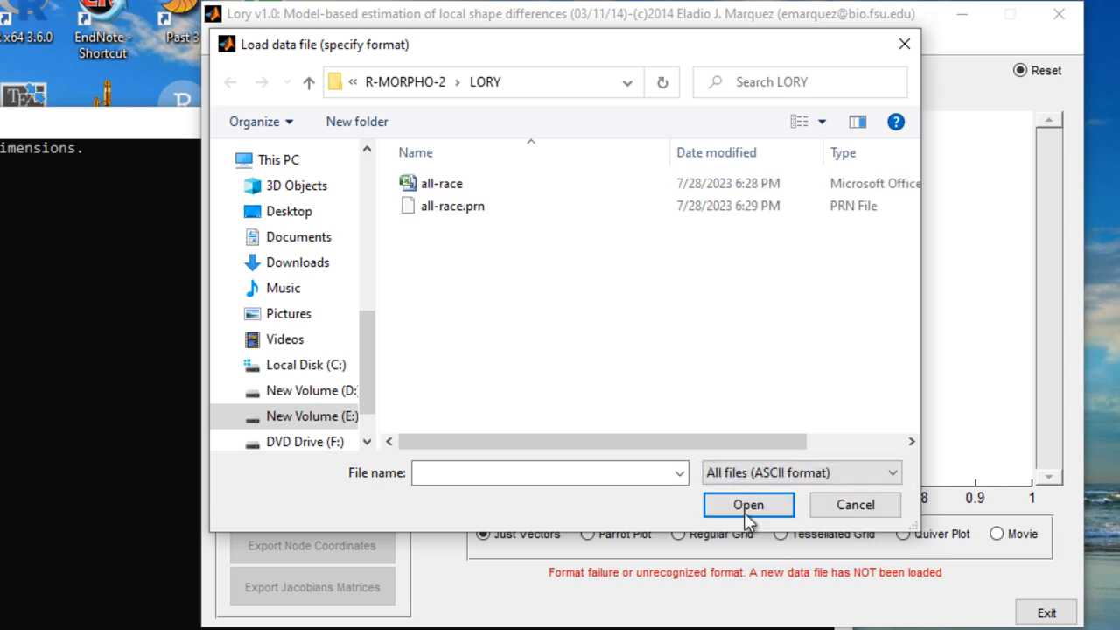
left_click(434, 204)
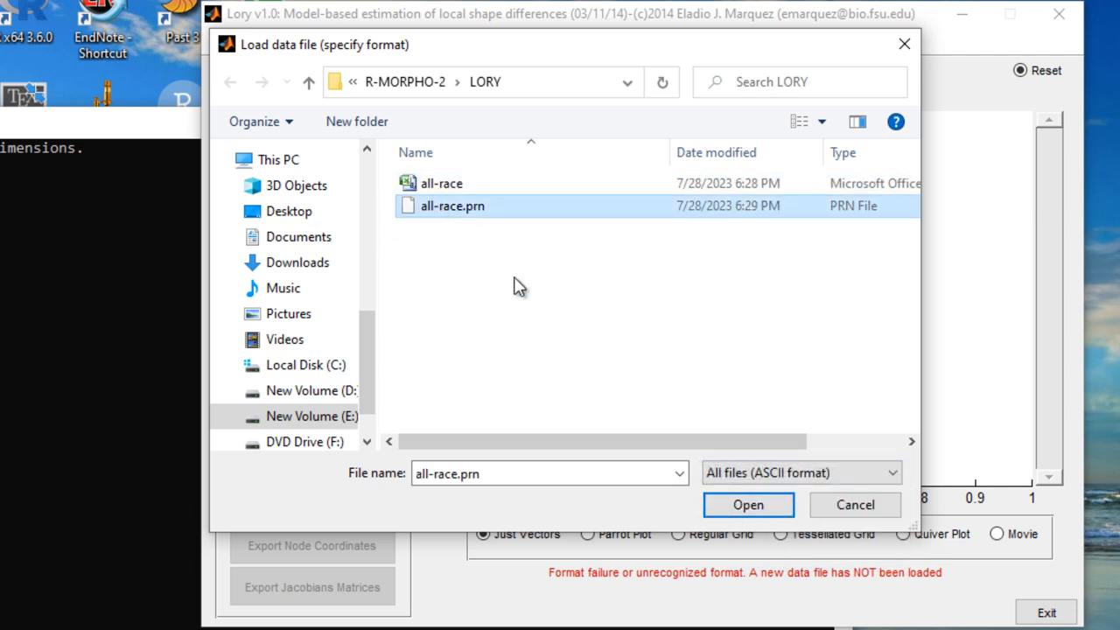
left_click(727, 509)
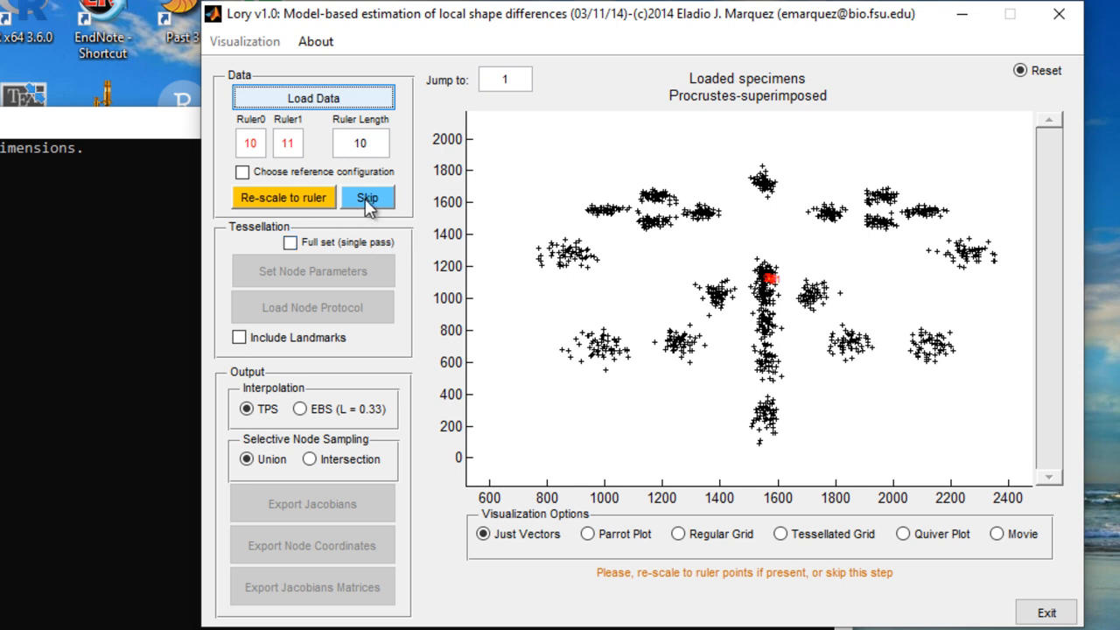
left_click(306, 198)
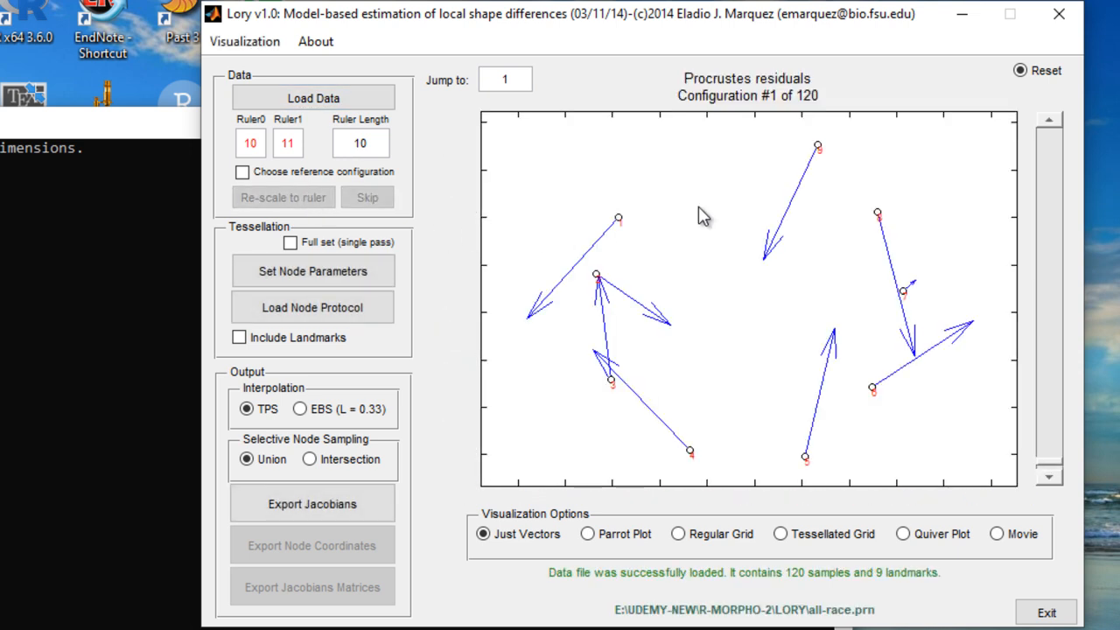
Enable choosing a reference configuration, and reset Lory to clear the loaded all-race data
left_click(242, 172)
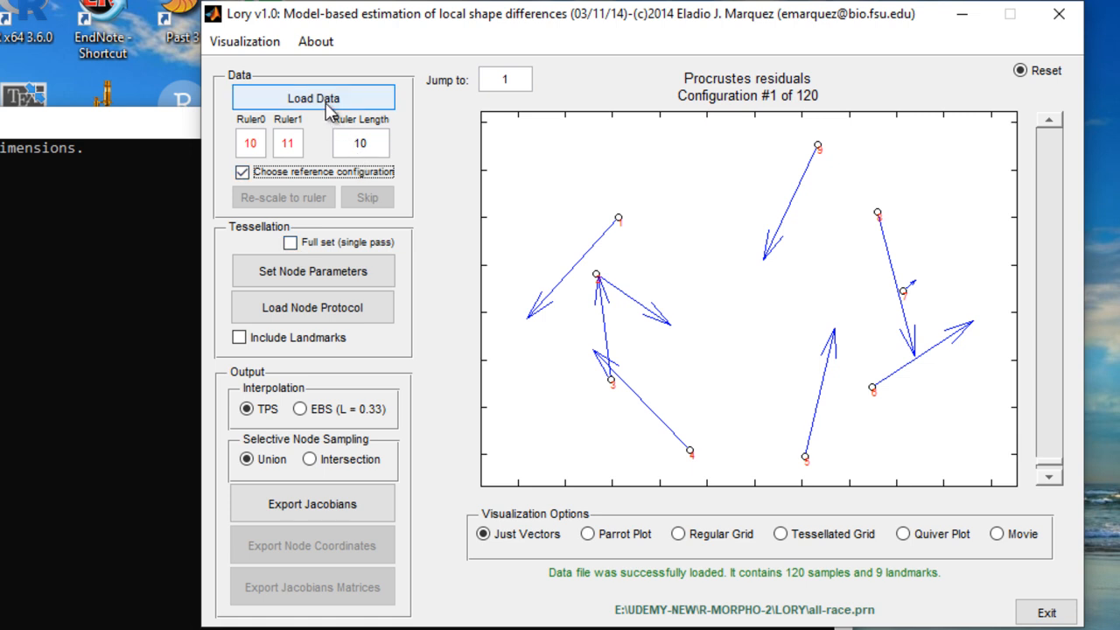
left_click(1021, 70)
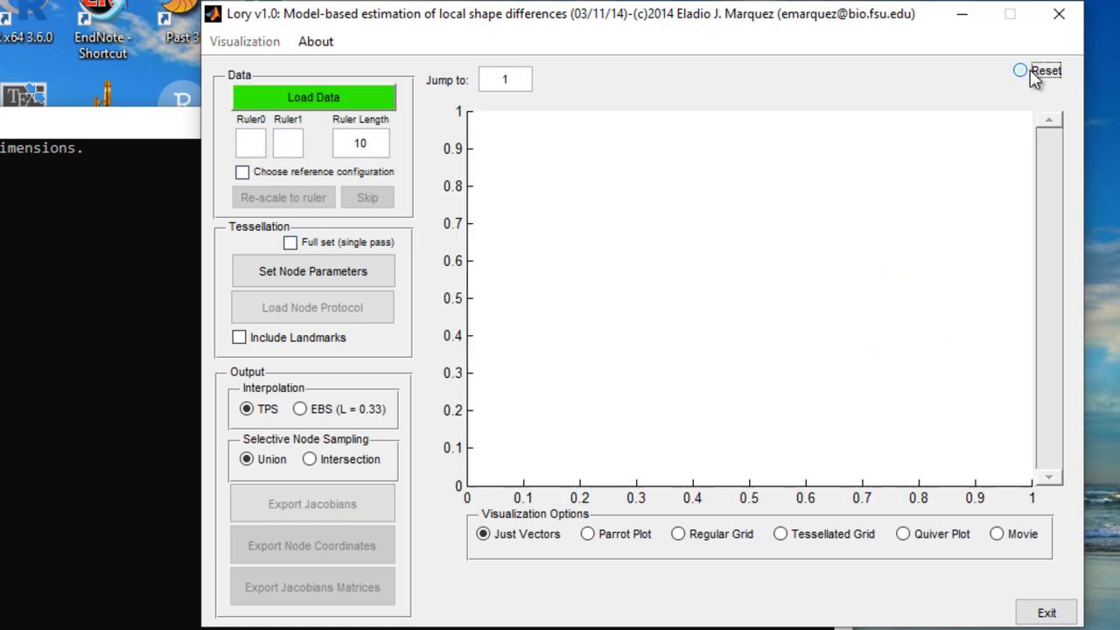
Load face-1.TPS from the UDEMY-CLASS folder on drive E and skip re-scaling to ruler points
left_click(355, 96)
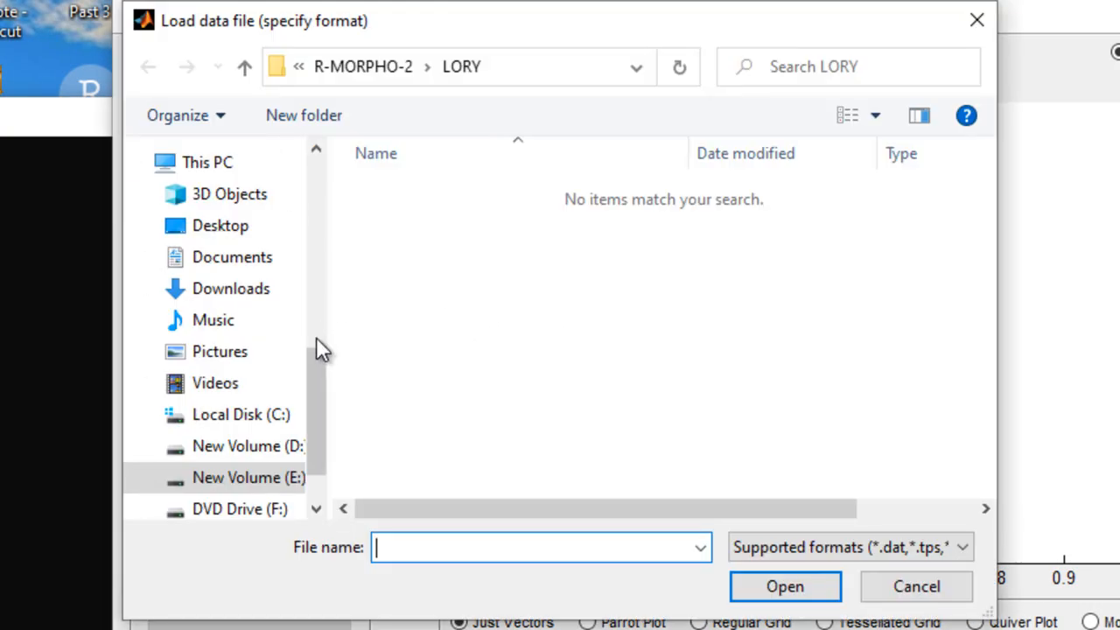
left_click_drag(321, 378, 272, 475)
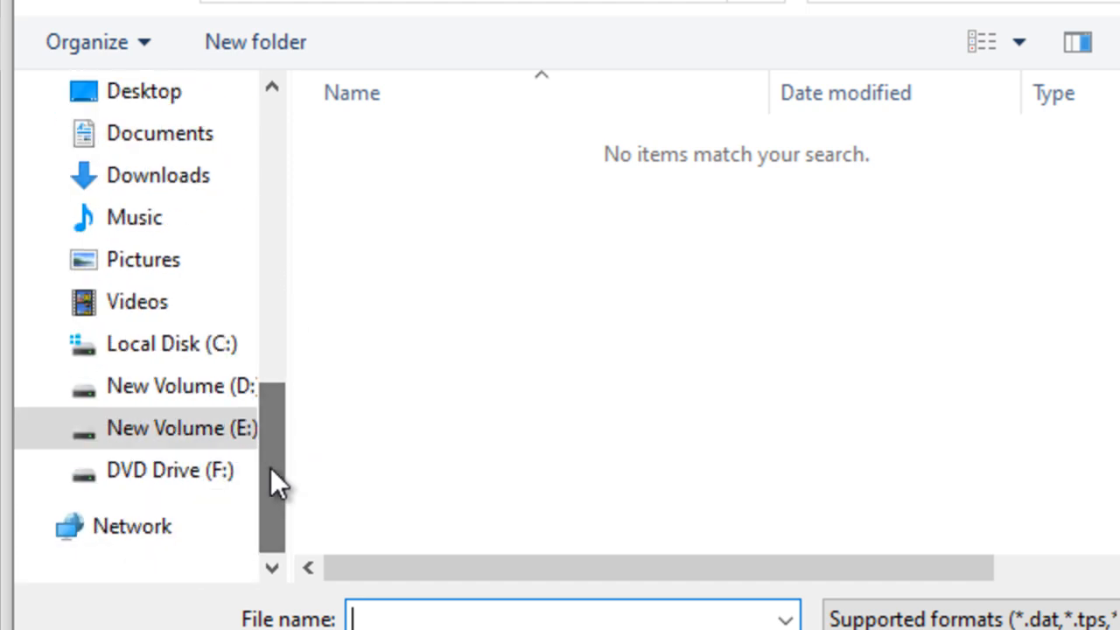
left_click(215, 438)
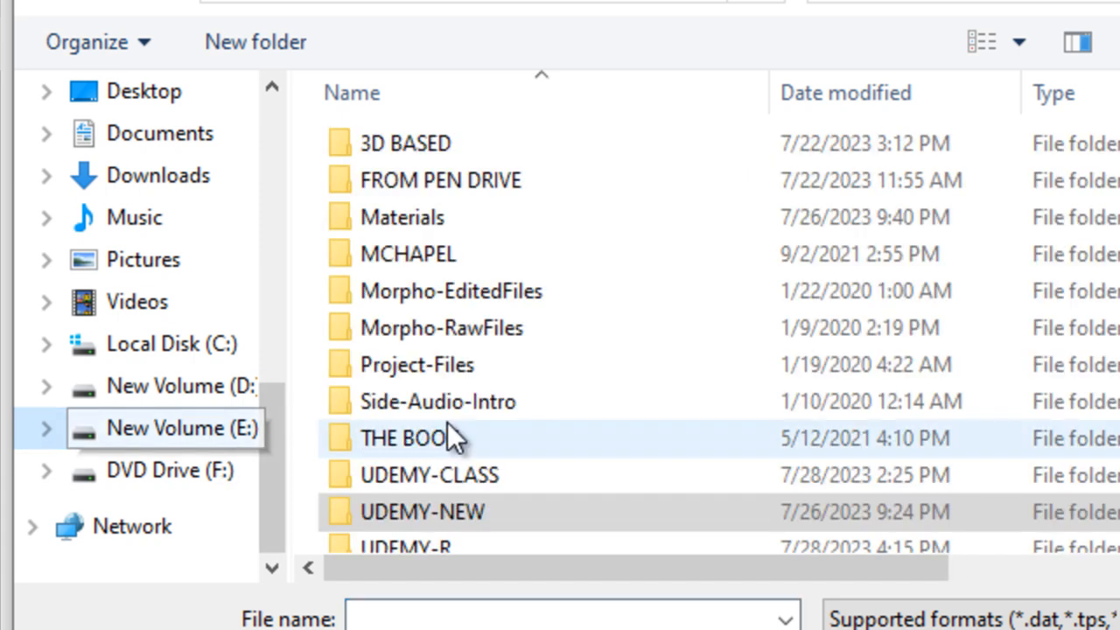
scroll(438, 511, "down", 1)
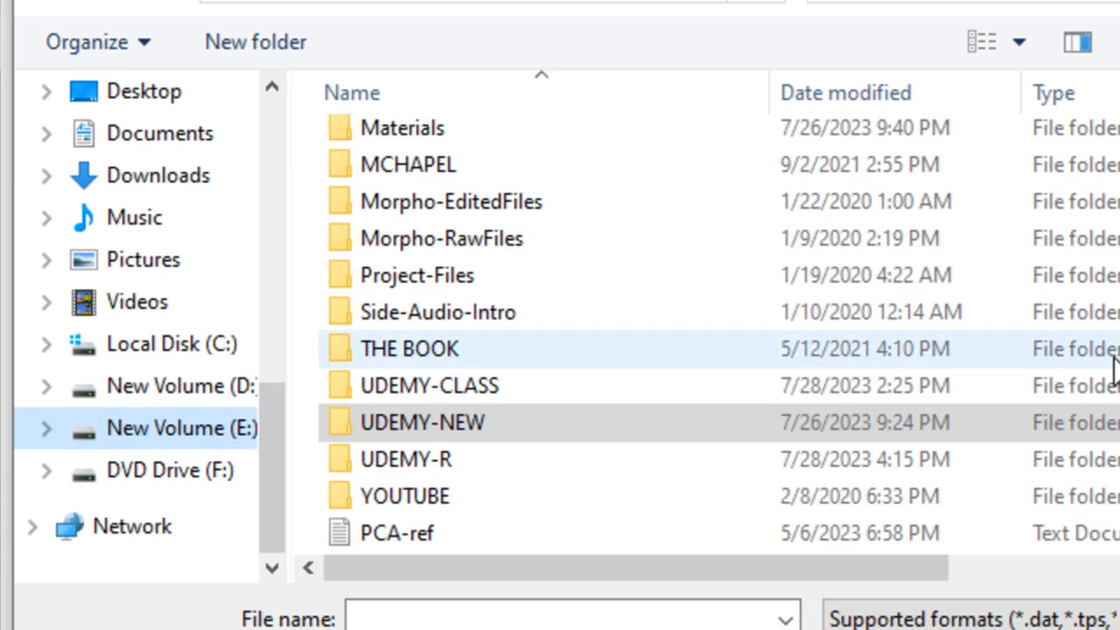
left_click(428, 426)
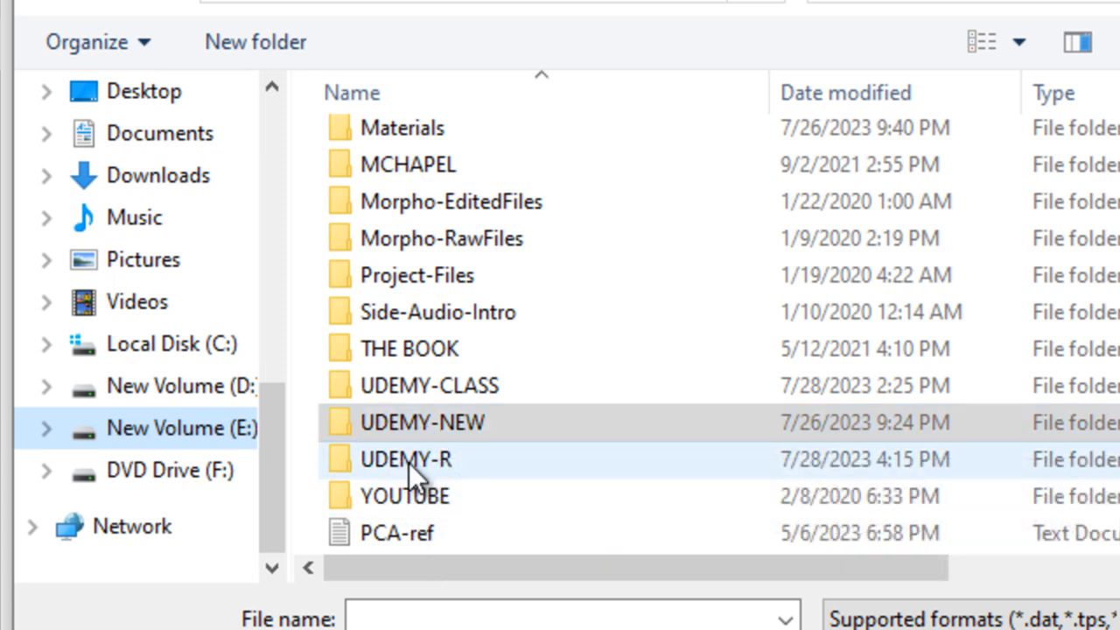
double_click(404, 381)
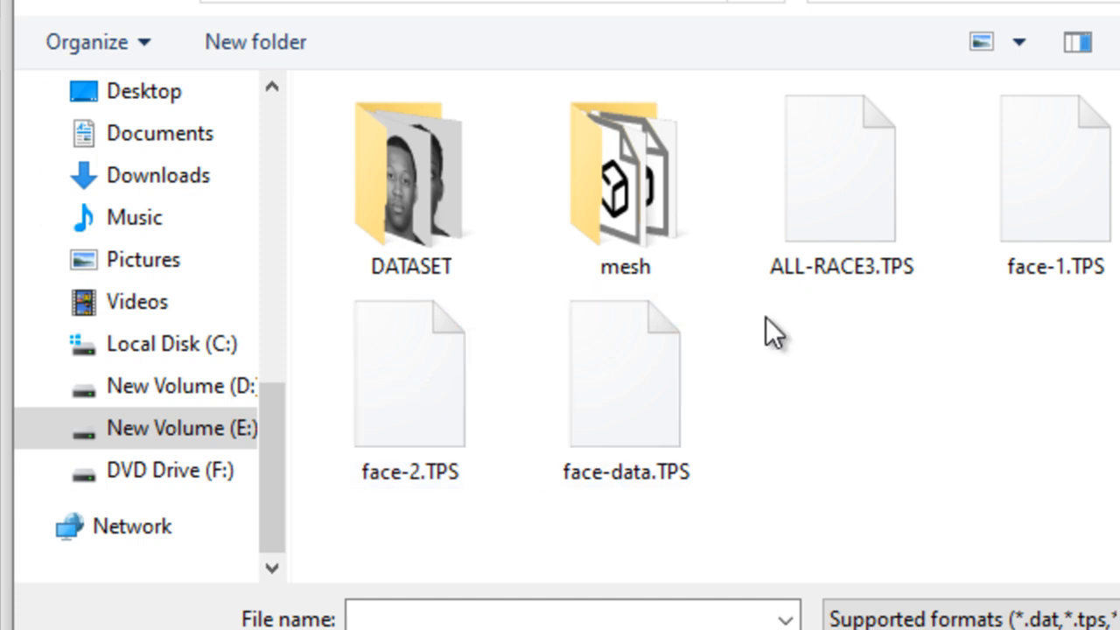
left_click(1047, 212)
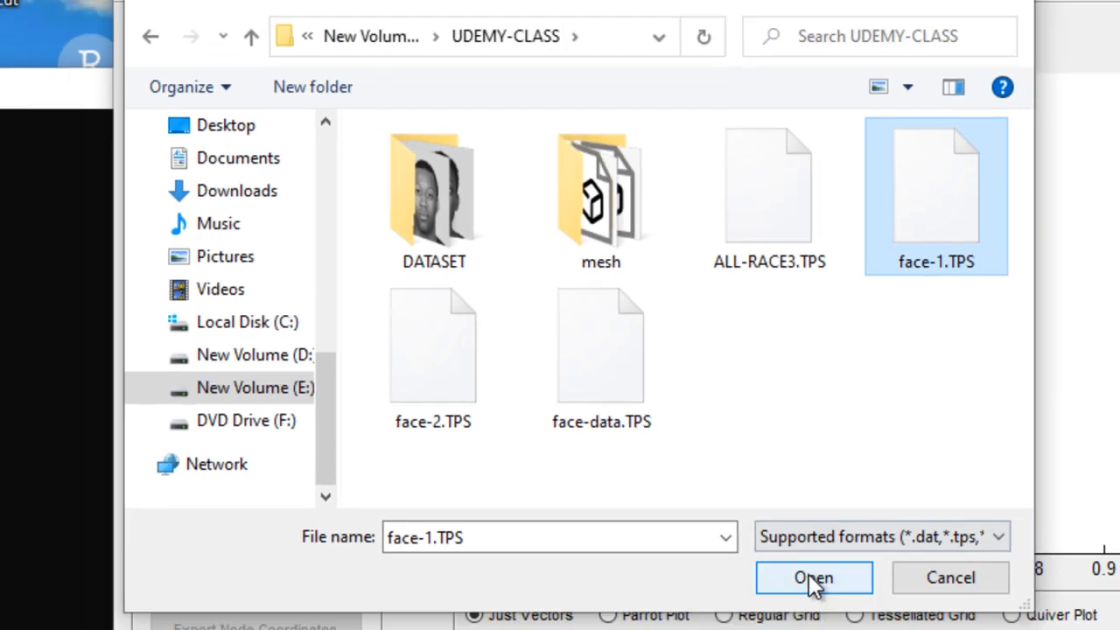
left_click(820, 615)
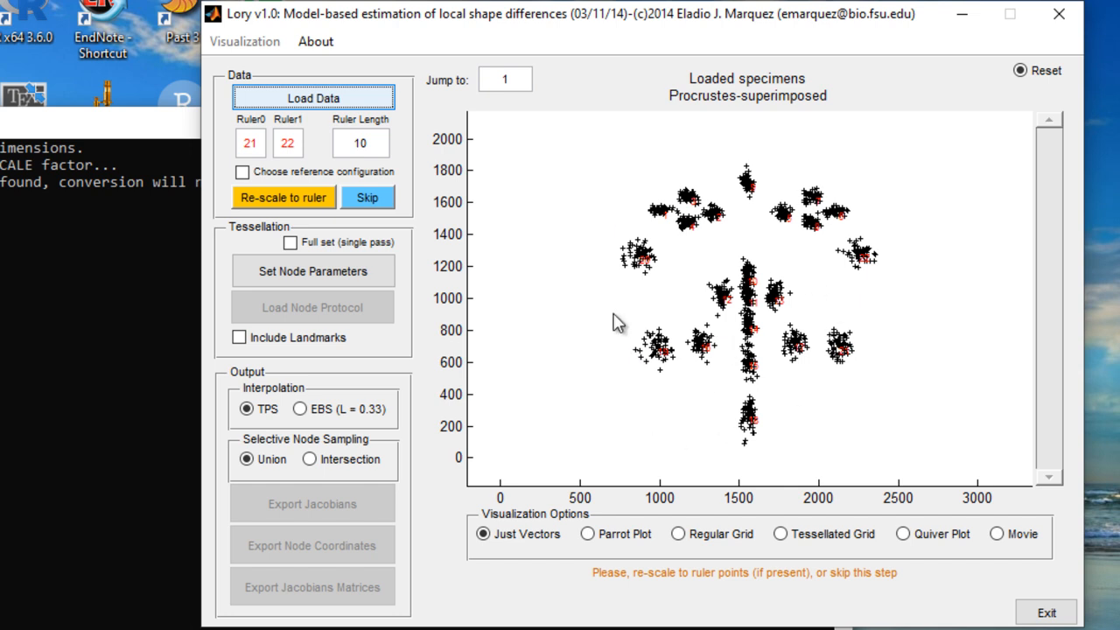
left_click(369, 203)
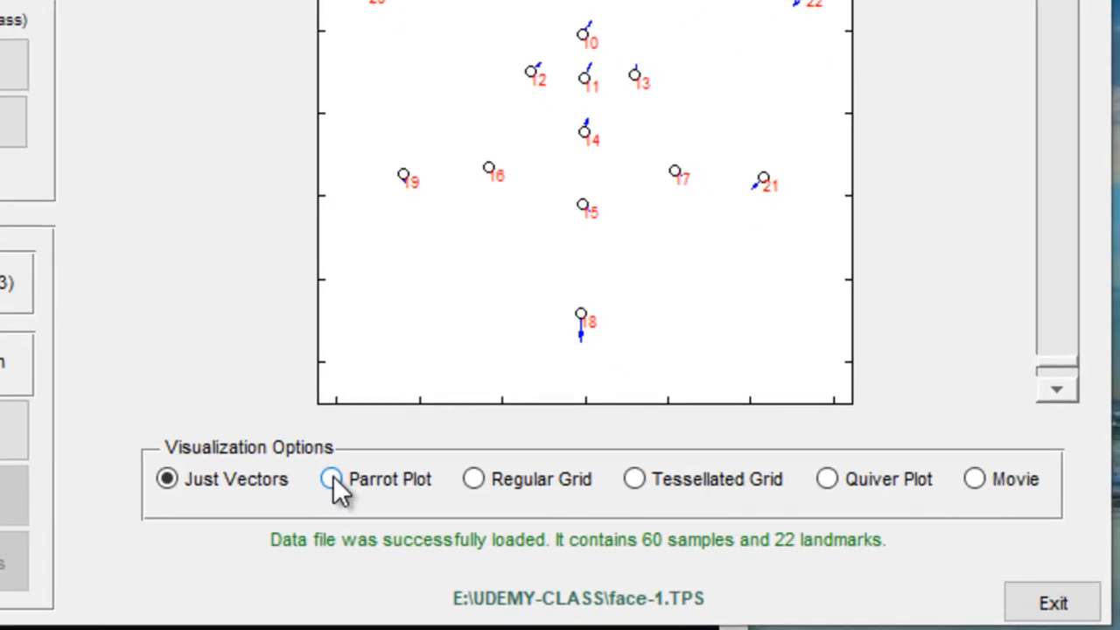
Display the face-1 data as a parrot plot and go through configurations 2 and 3
left_click(332, 478)
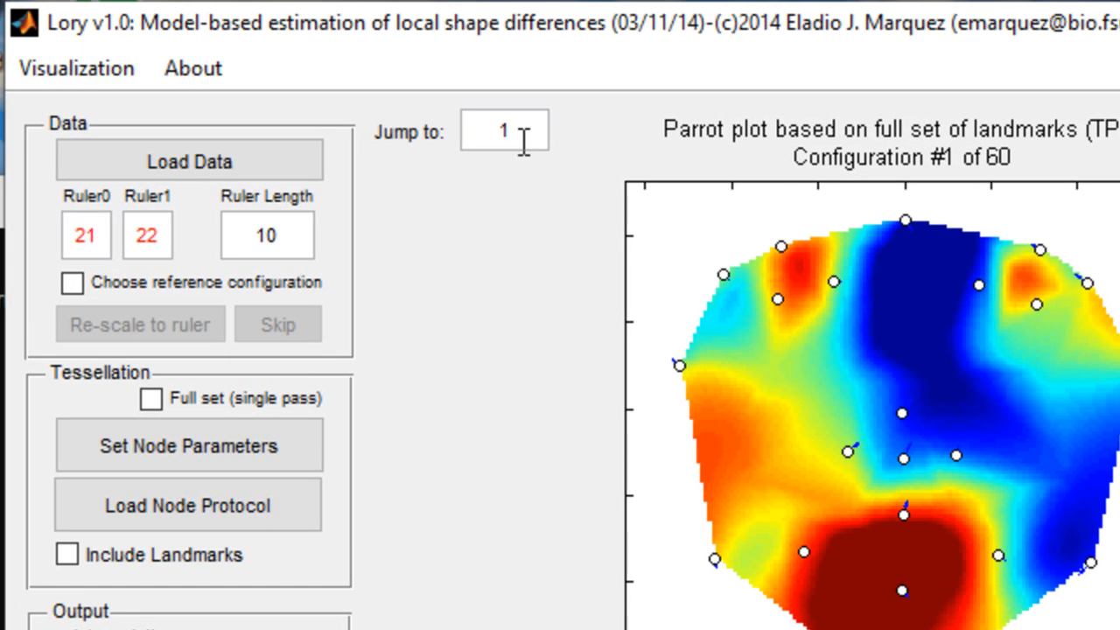
left_click(523, 142)
key("BackSpace")
type("2")
key("Return")
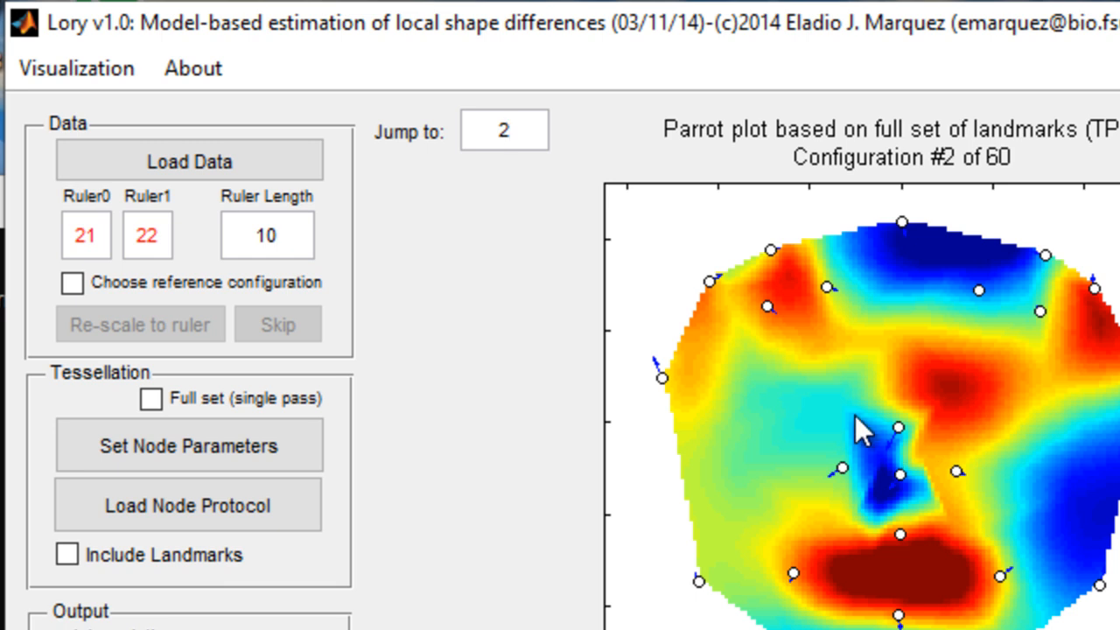
key("BackSpace")
type("3")
key("Return")
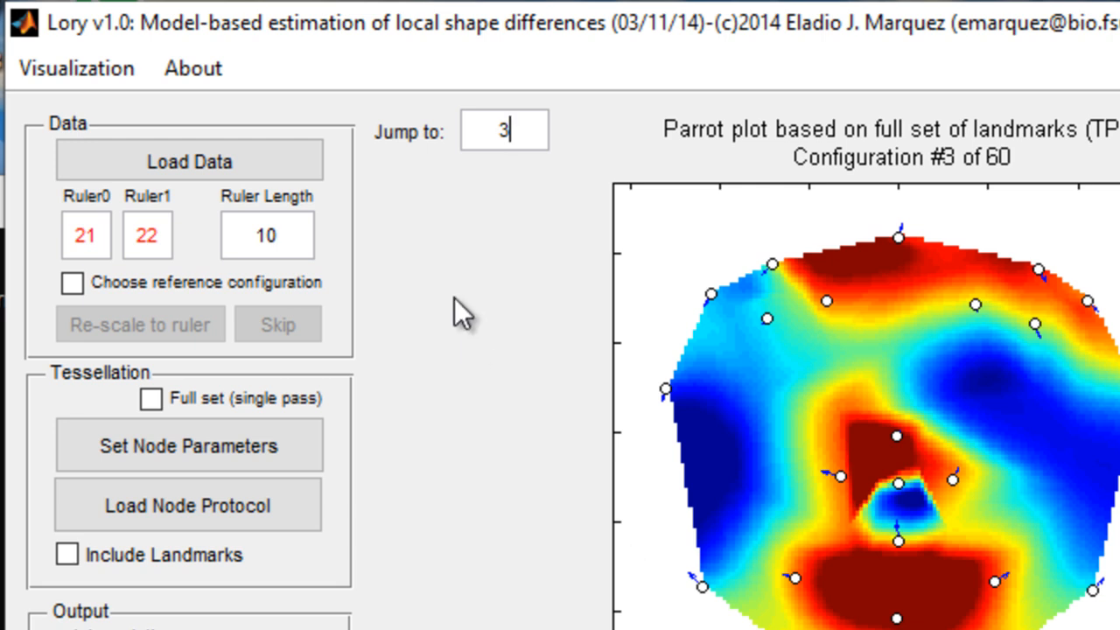
Review the plot appearance settings and close them without making changes
left_click(111, 76)
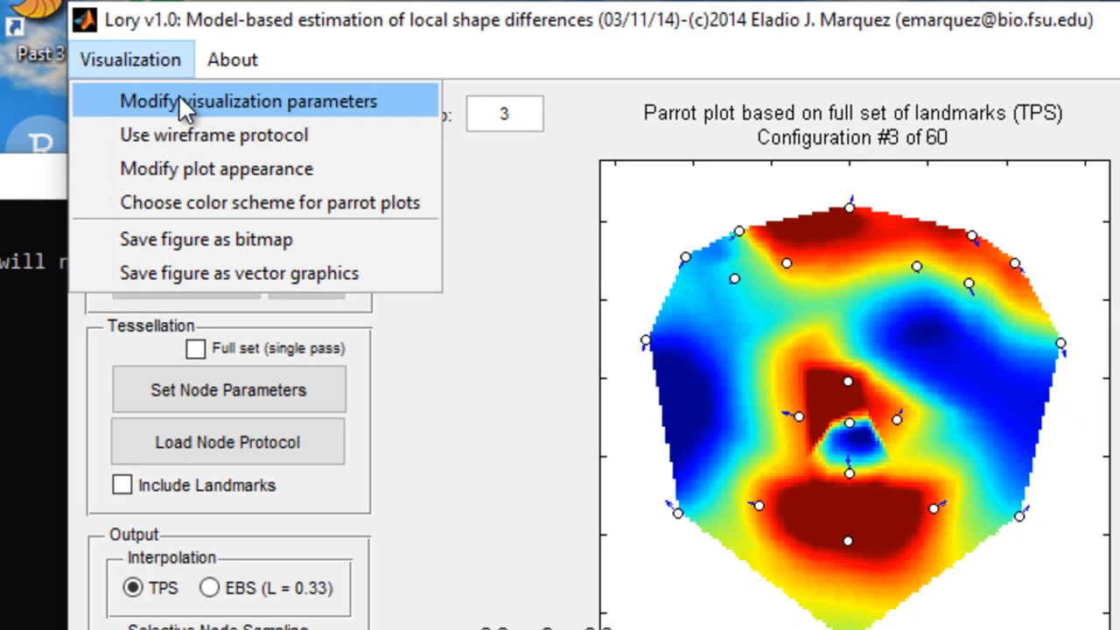
left_click(175, 193)
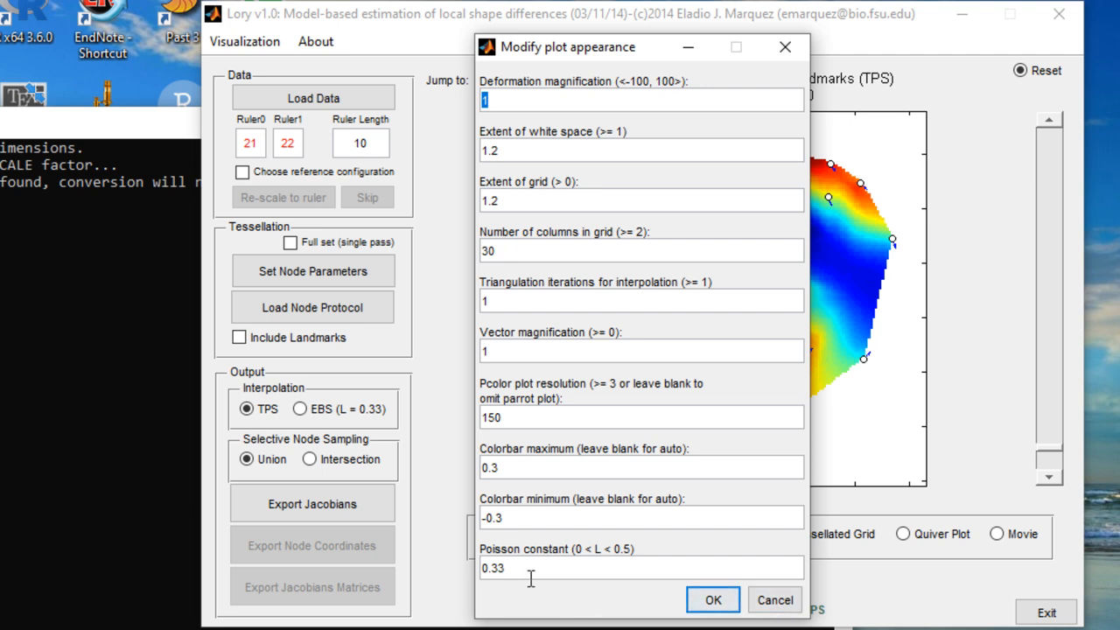
left_click(776, 599)
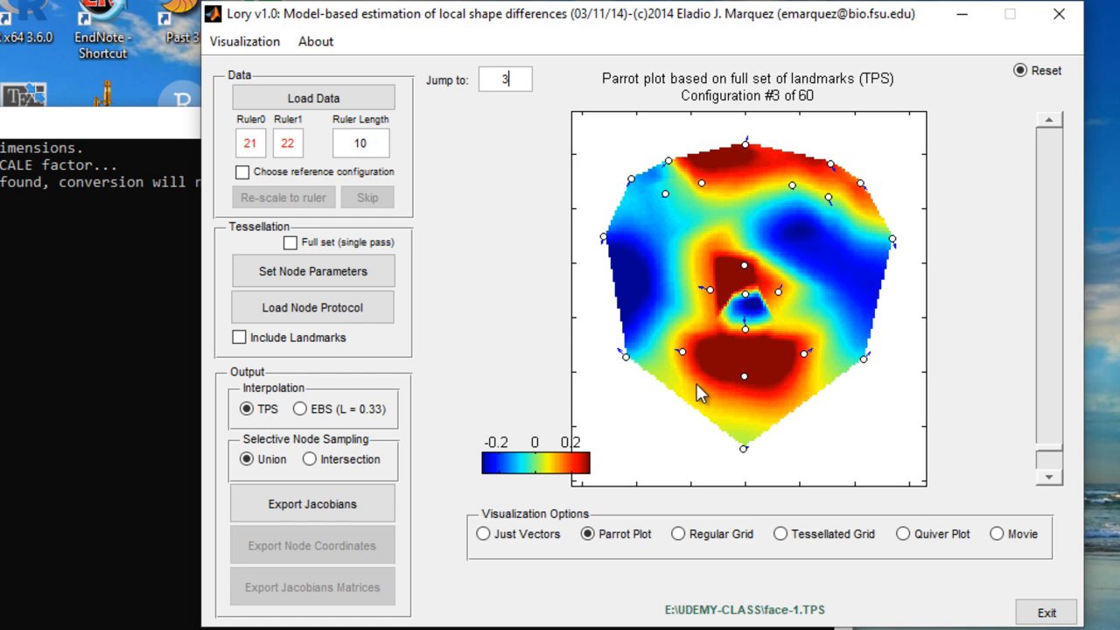
Display the parrot plot of configuration 4, and open the data file loader and dismiss it without loading anything
key("BackSpace")
key("Return")
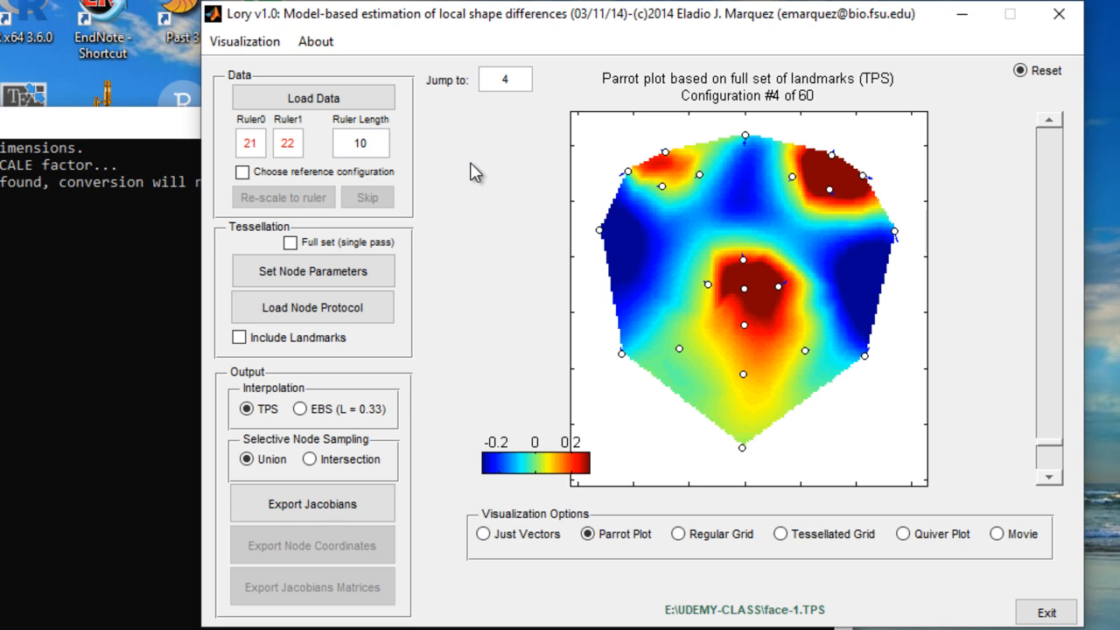
left_click(367, 106)
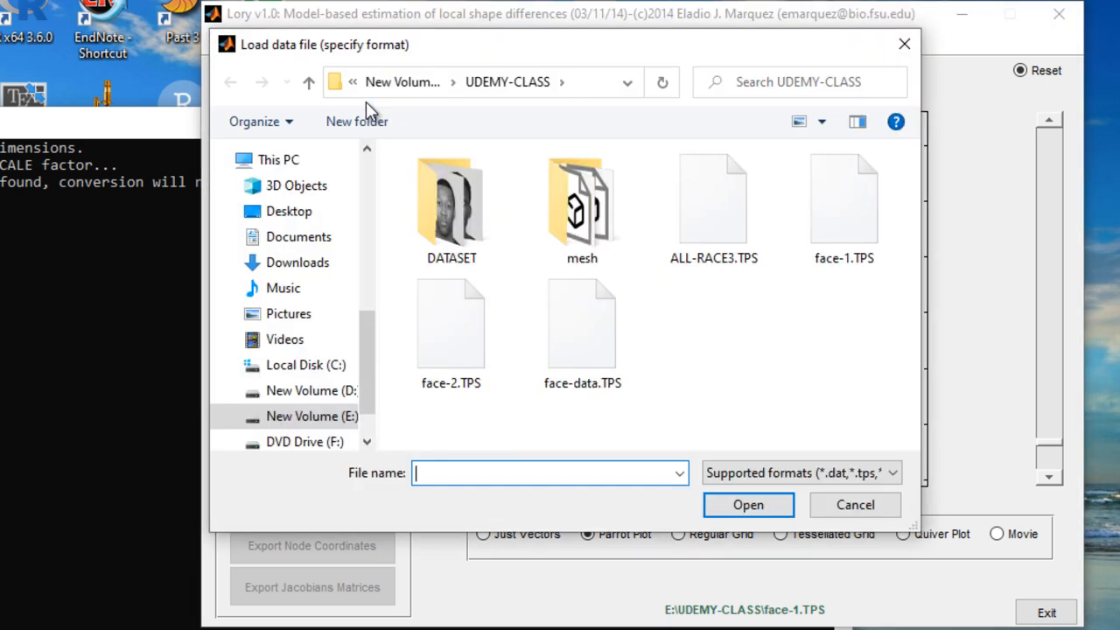
left_click(896, 46)
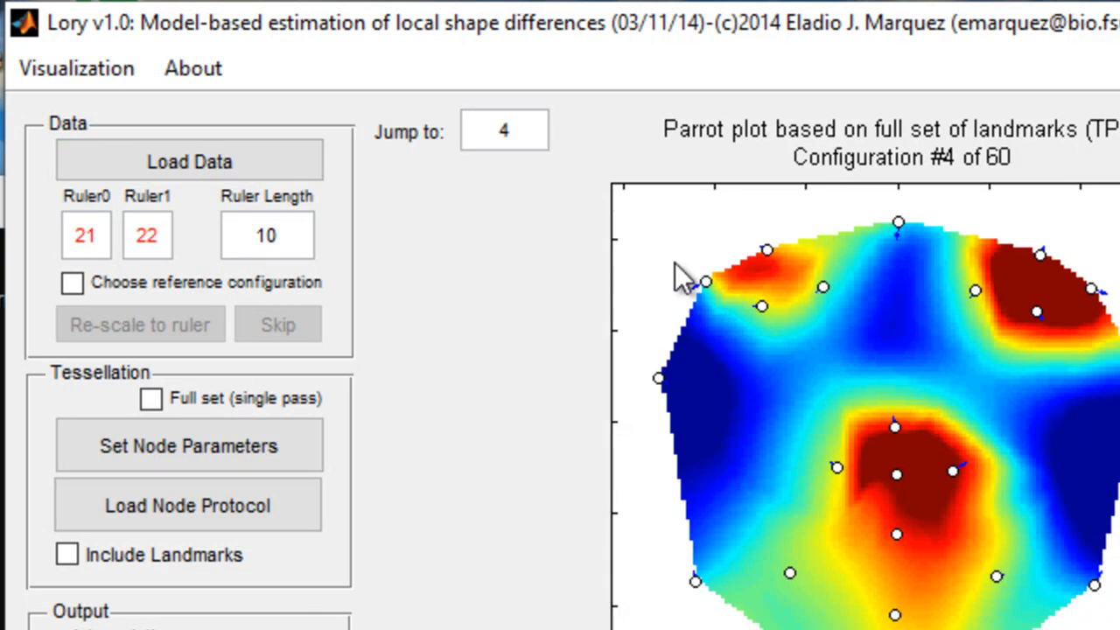
Check the file formats offered for saving the parrot plot as a bitmap, and leave without saving
left_click(101, 75)
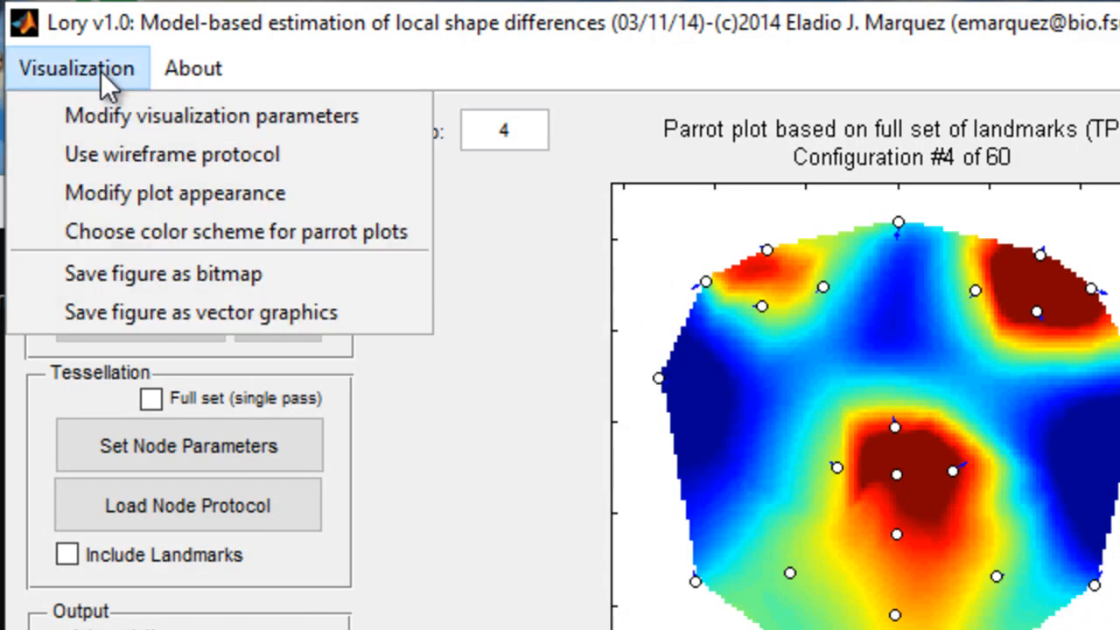
left_click(152, 273)
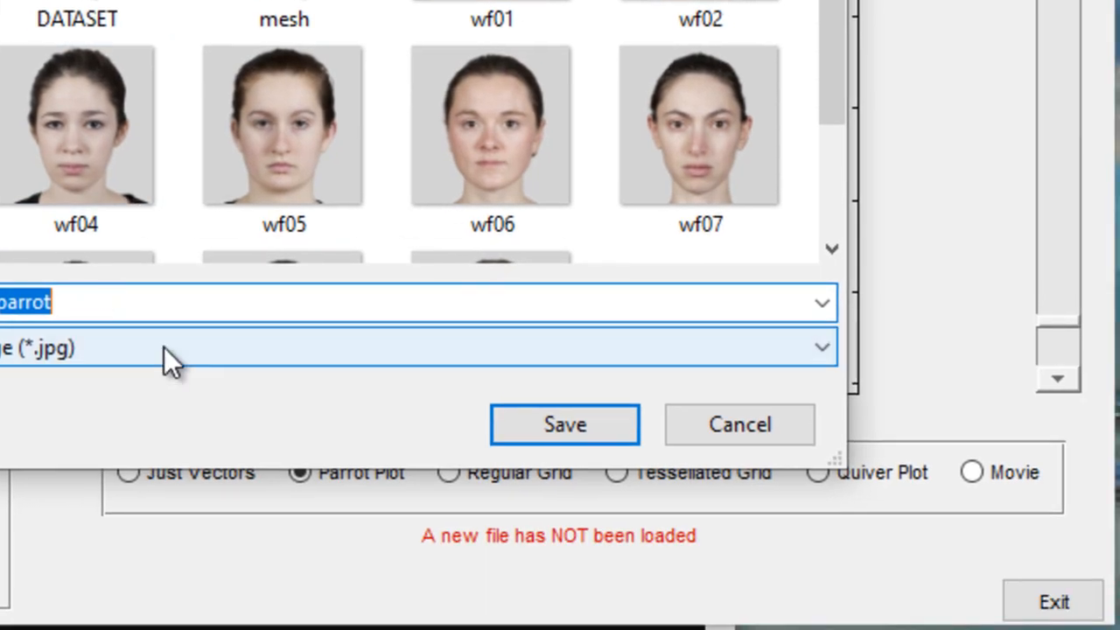
left_click(354, 576)
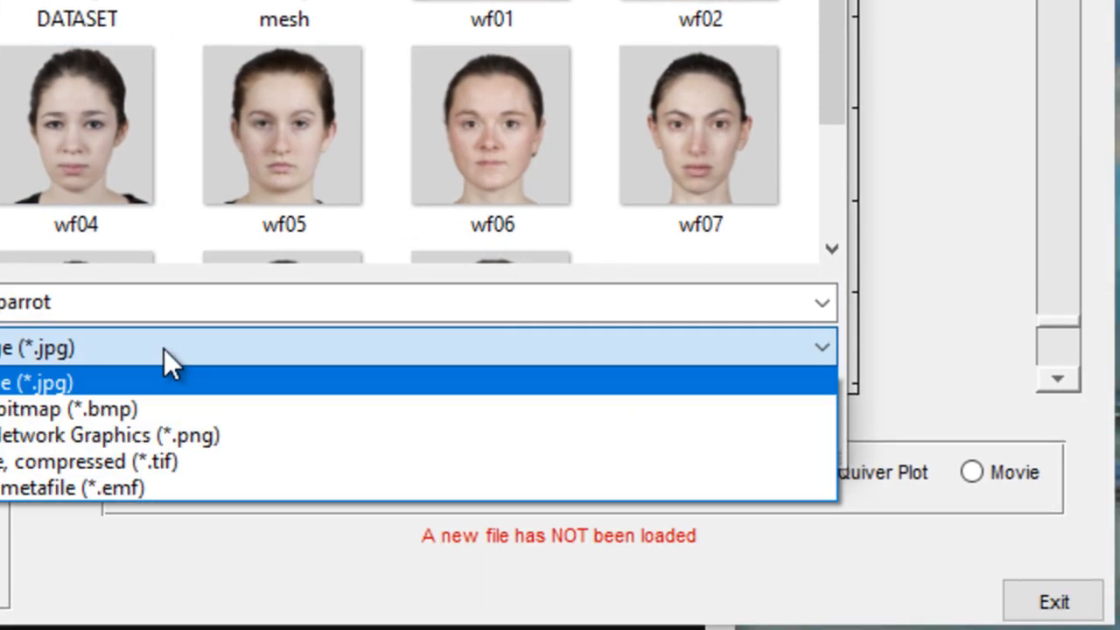
left_click(164, 348)
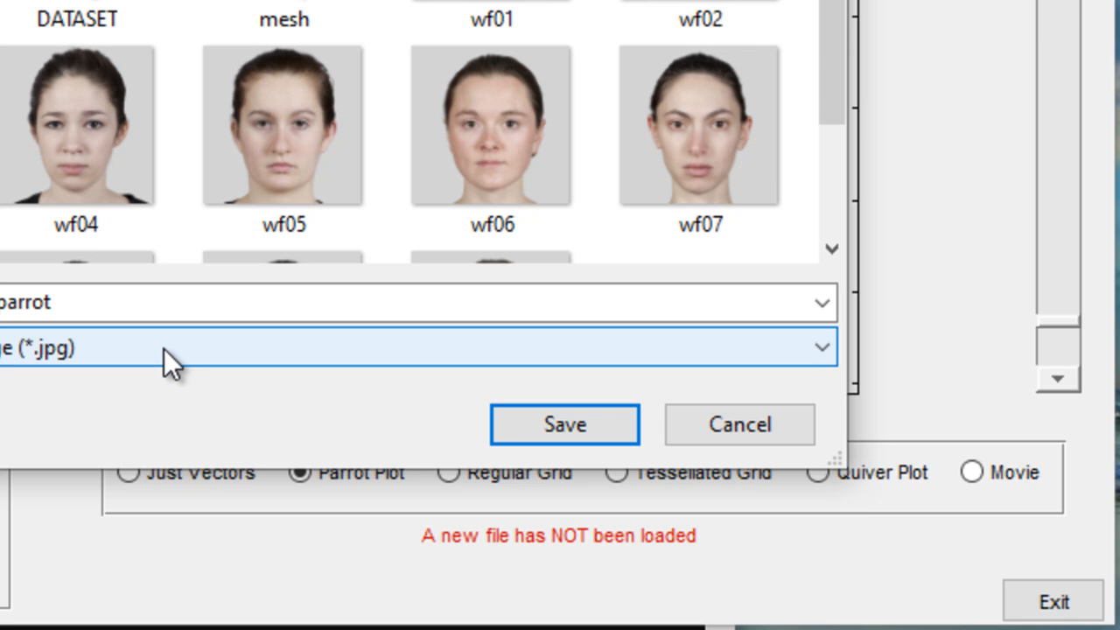
left_click(708, 433)
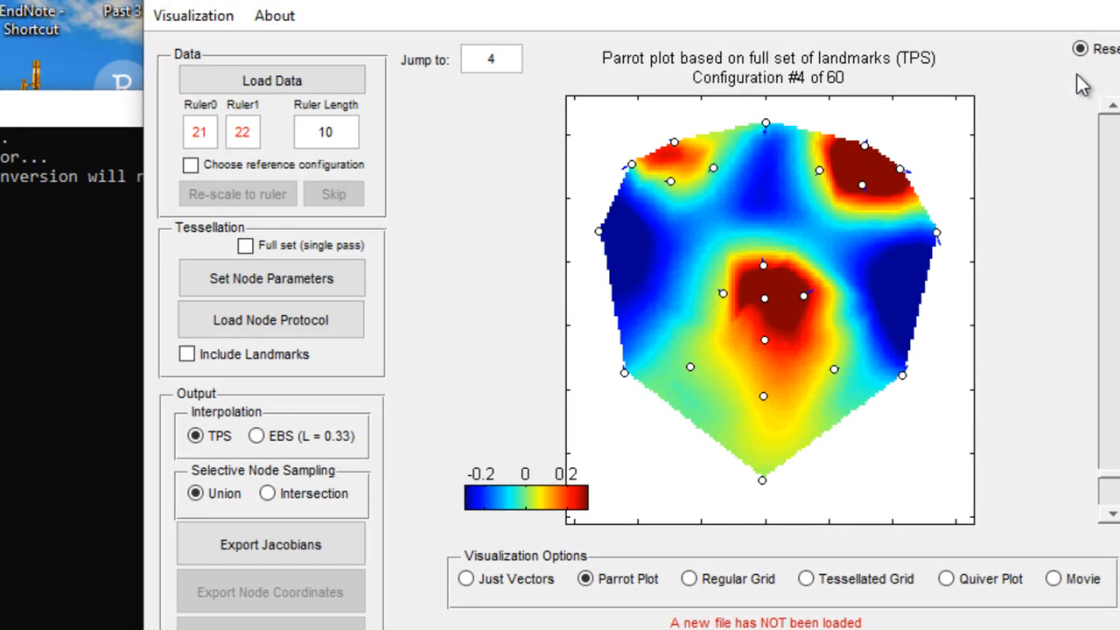
Reset Lory to clear the face-1 data and browse drive E for another data file
left_click(1081, 49)
left_click(254, 95)
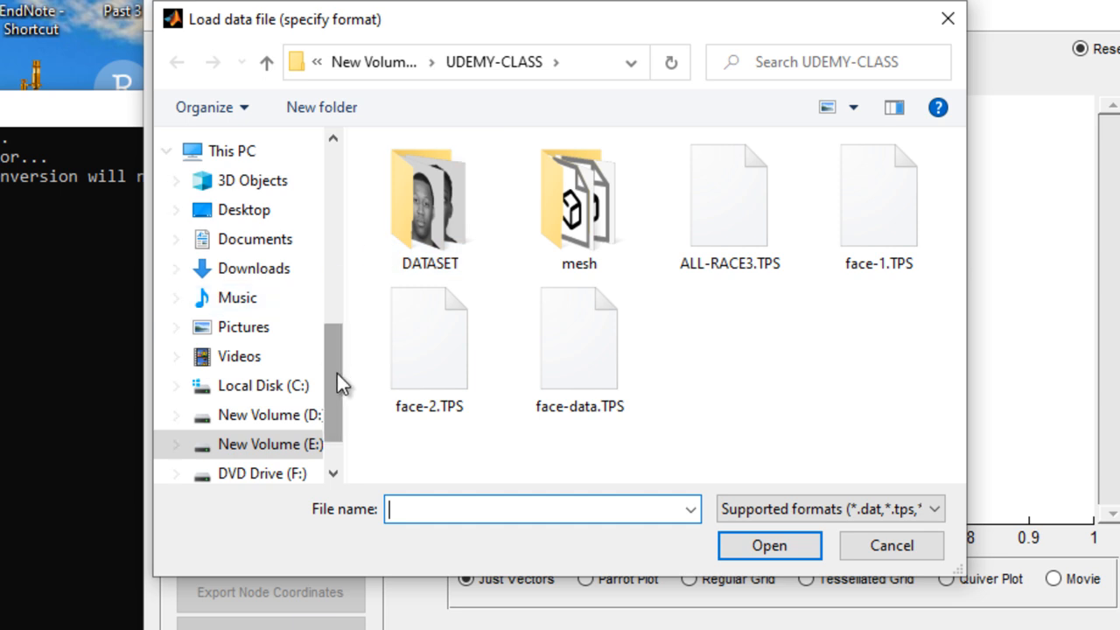
left_click(292, 446)
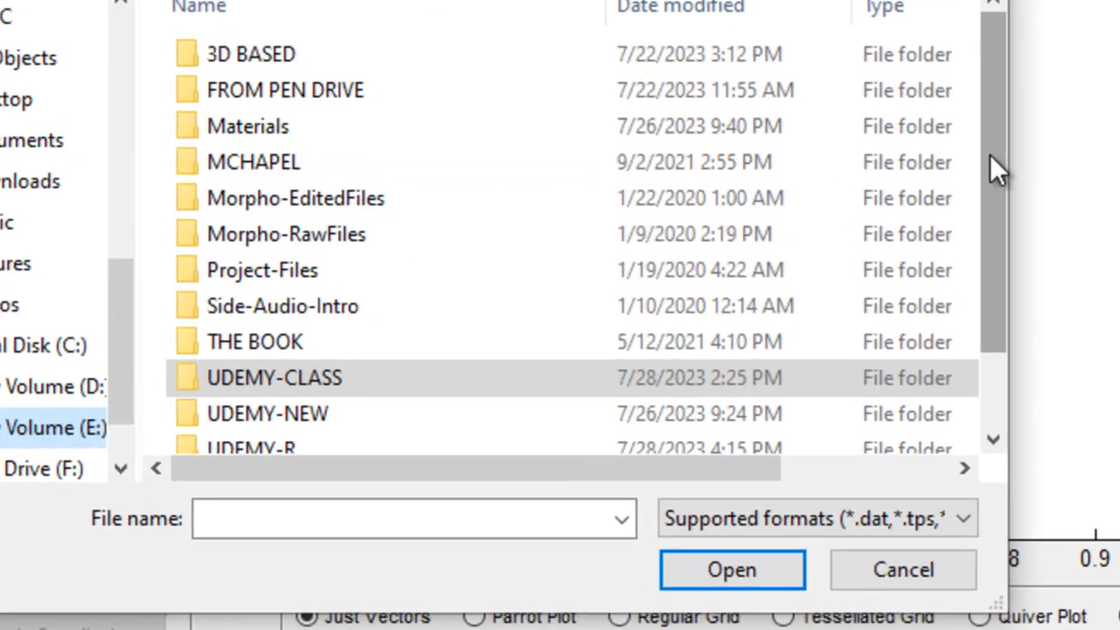
left_click_drag(955, 251, 960, 317)
left_click_drag(1003, 243, 991, 290)
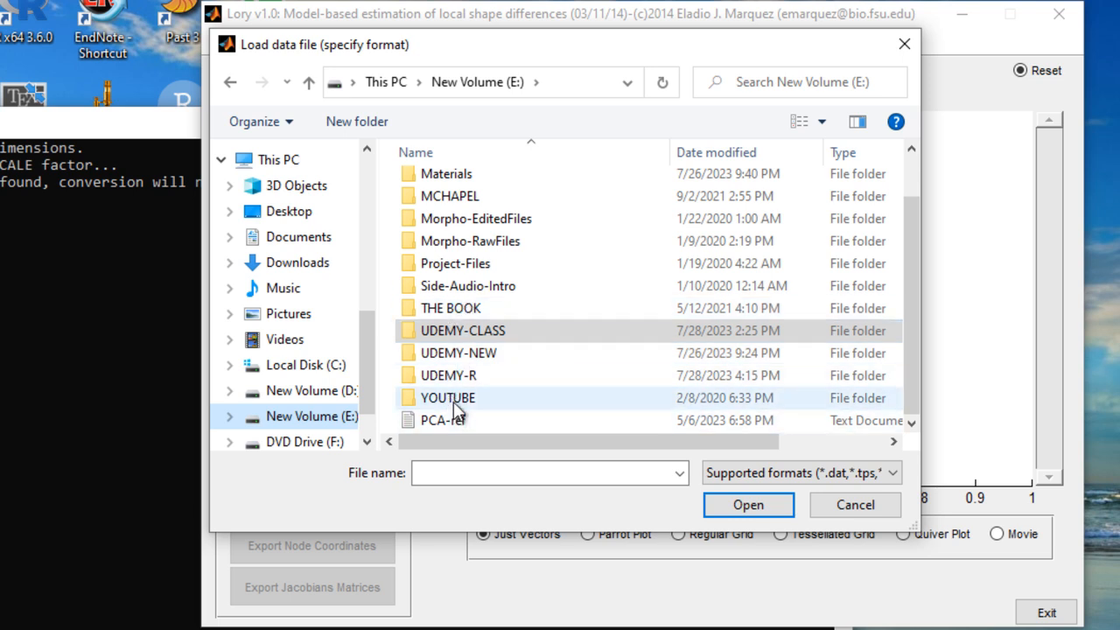
Load AS-LM.TPS from the ANGELMAN_R folder on drive D and skip re-scaling to the ruler points
left_click(344, 394)
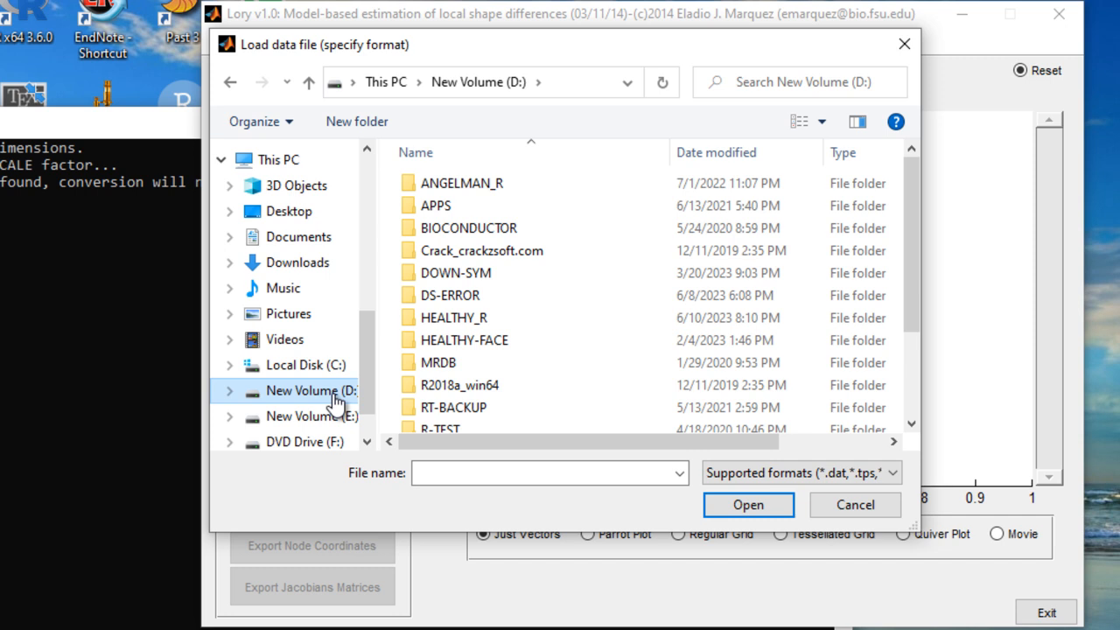
double_click(462, 184)
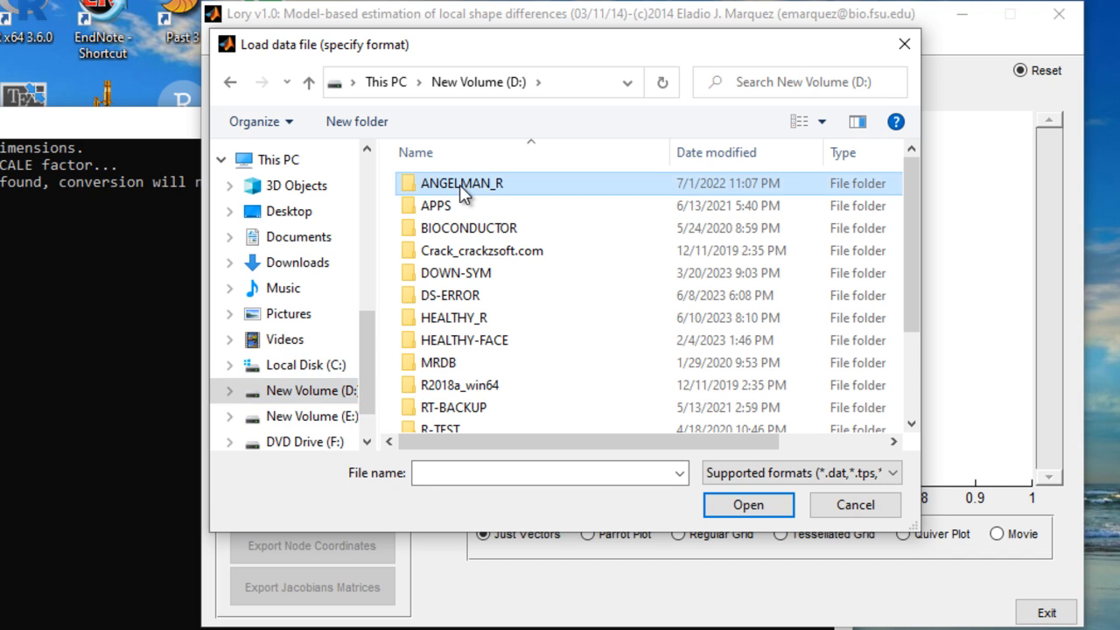
left_click(461, 187)
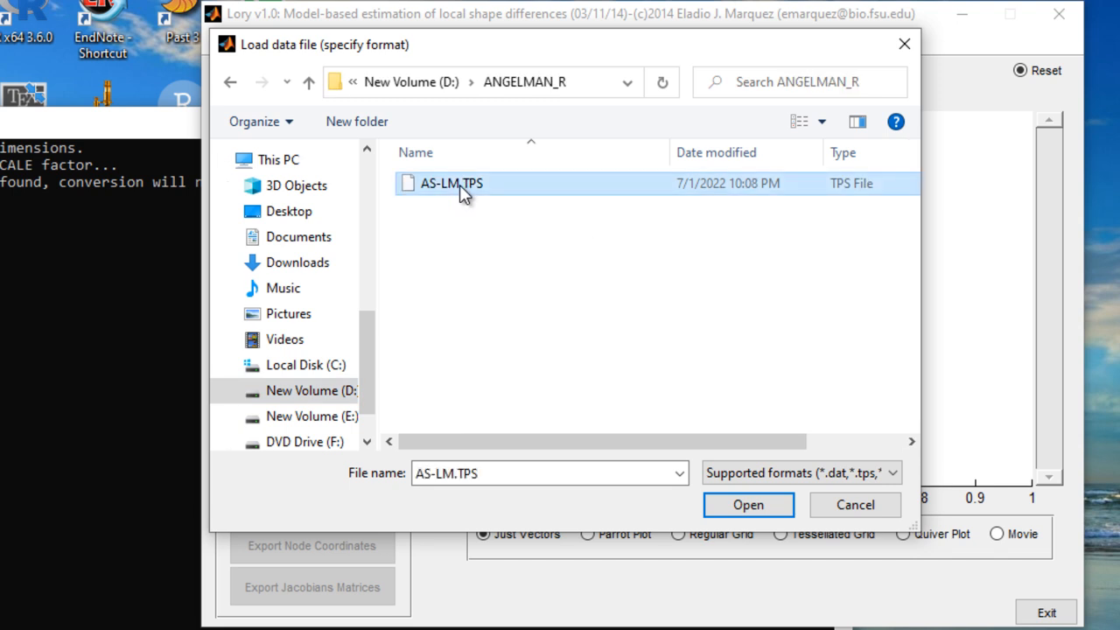
left_click(721, 512)
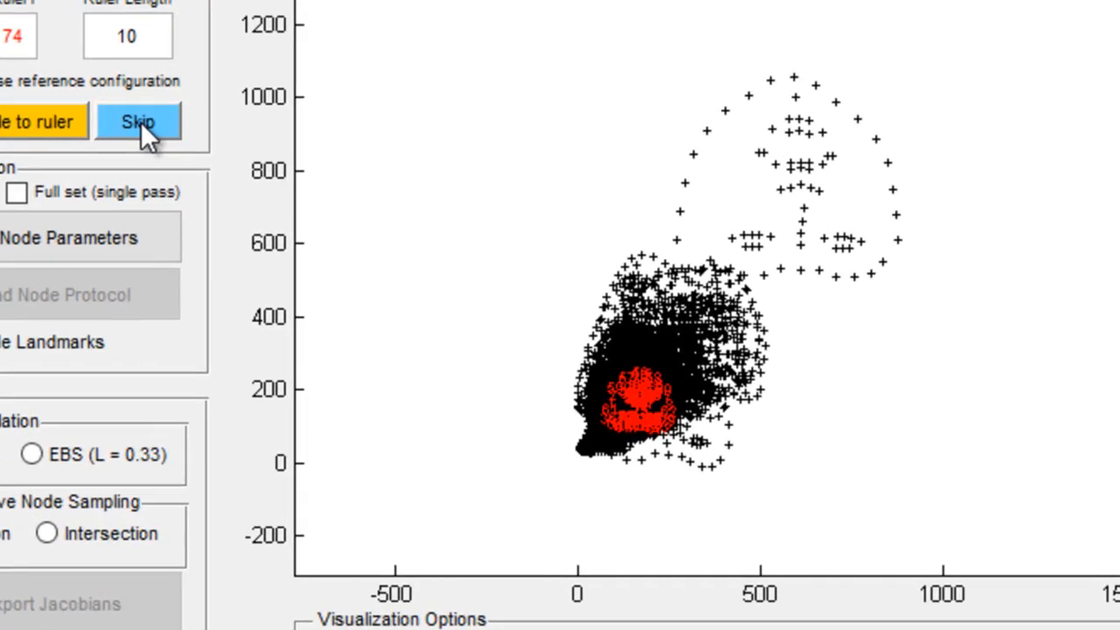
left_click(369, 200)
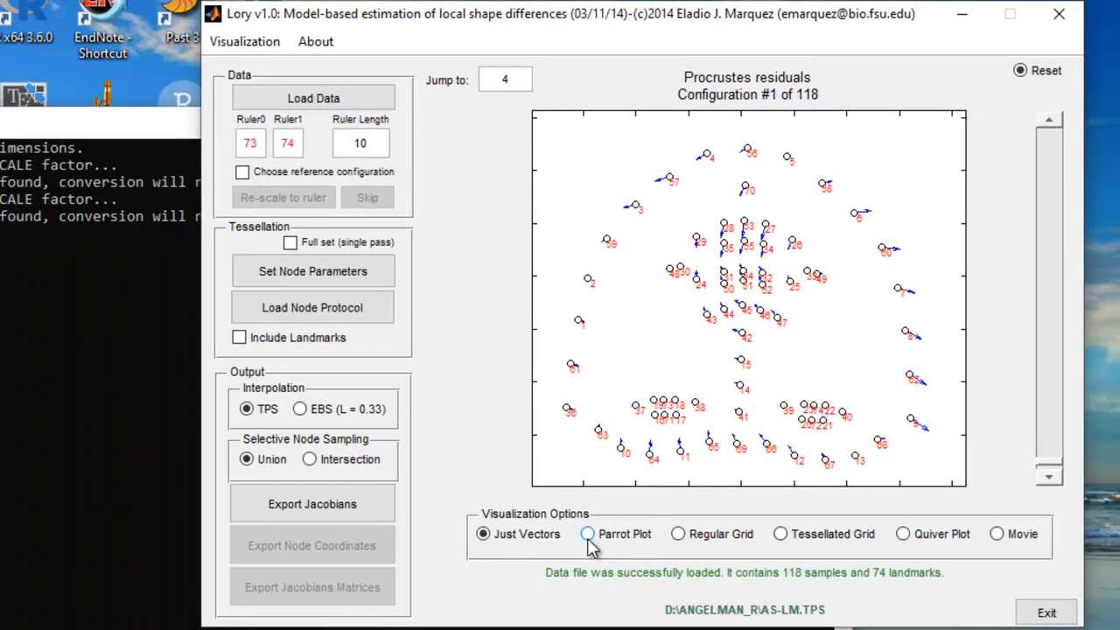
Display the AS-LM data as a parrot plot and go through configurations 1, 2 and 3
left_click(587, 533)
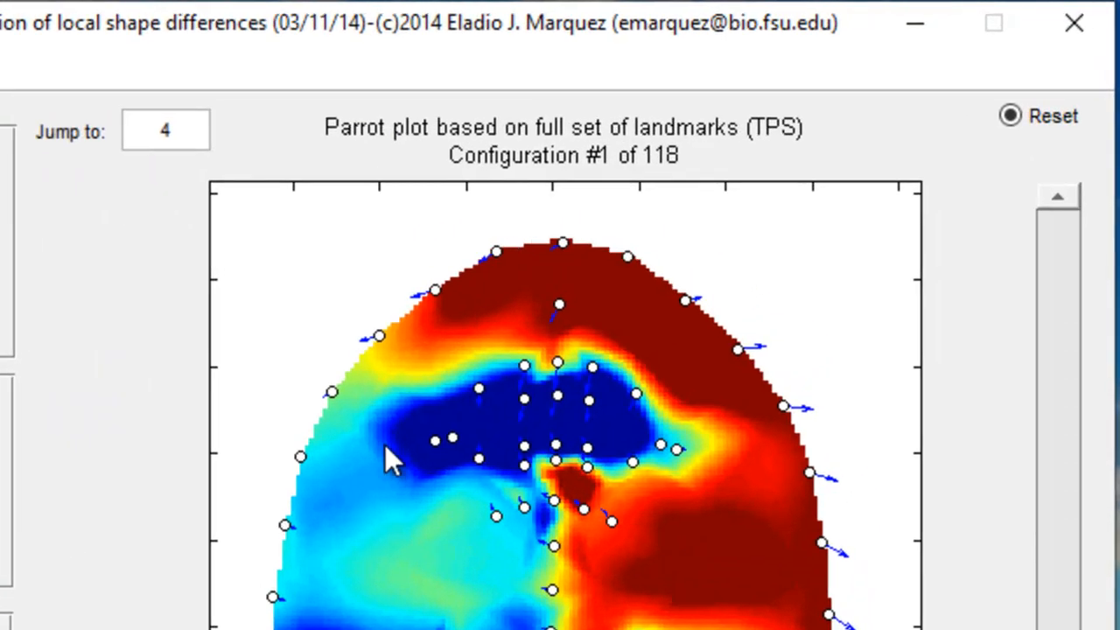
left_click_drag(350, 102, 323, 105)
type("1")
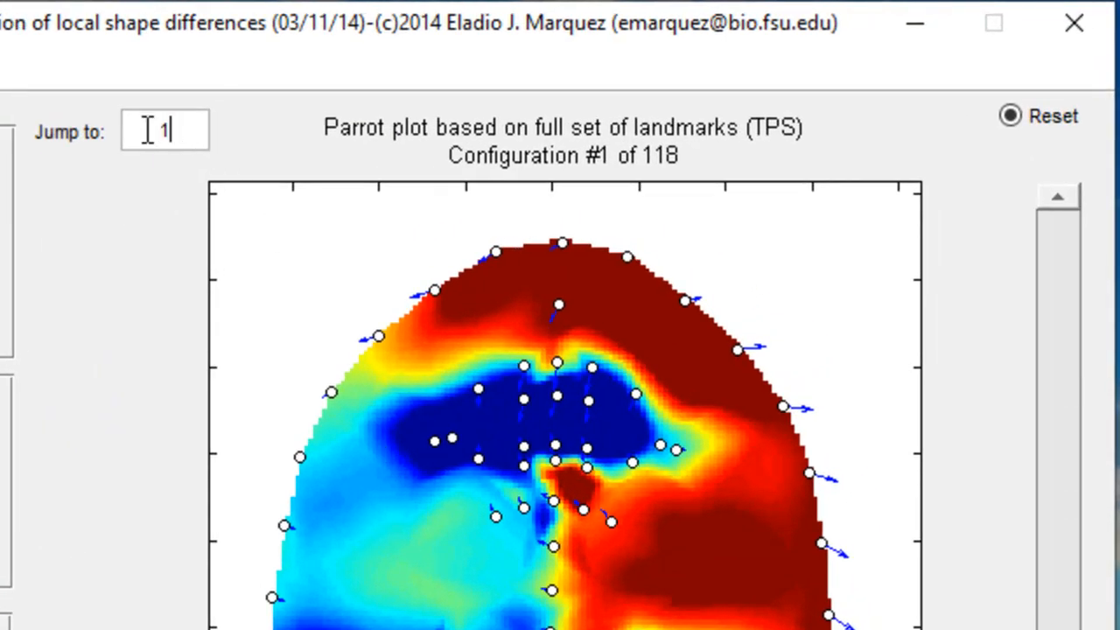
key("Return")
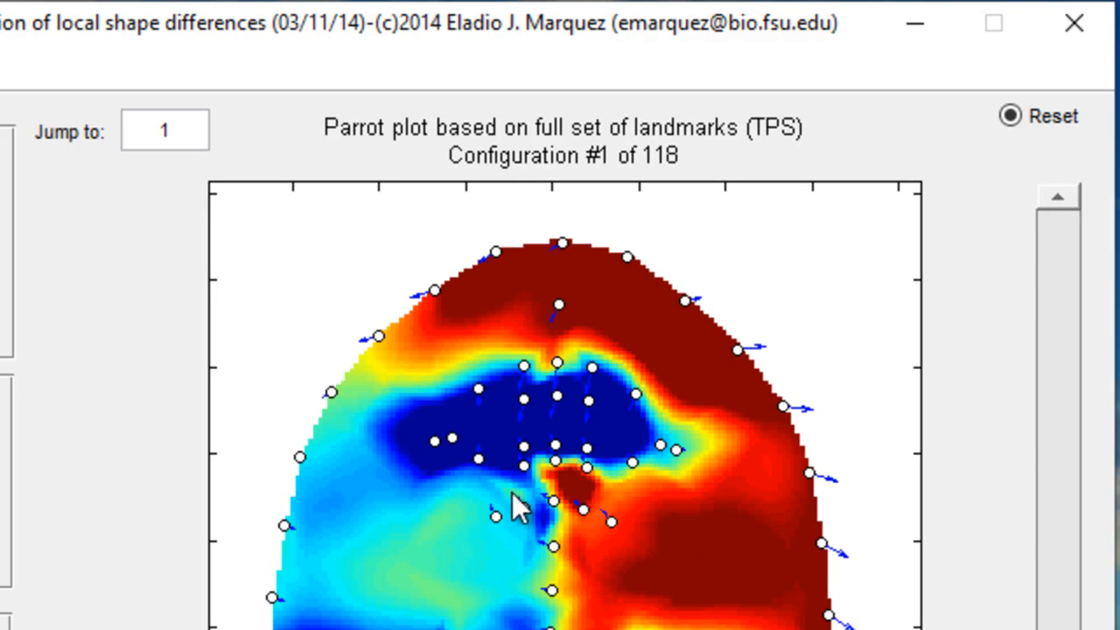
key("BackSpace")
type("2")
key("Return")
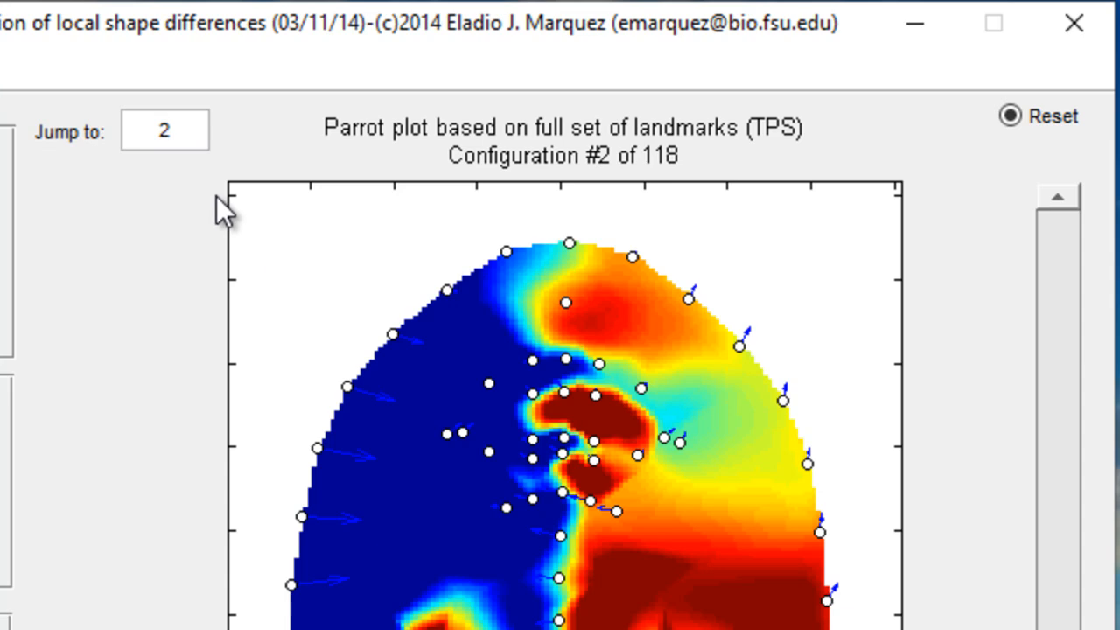
key("BackSpace")
type("3")
key("Return")
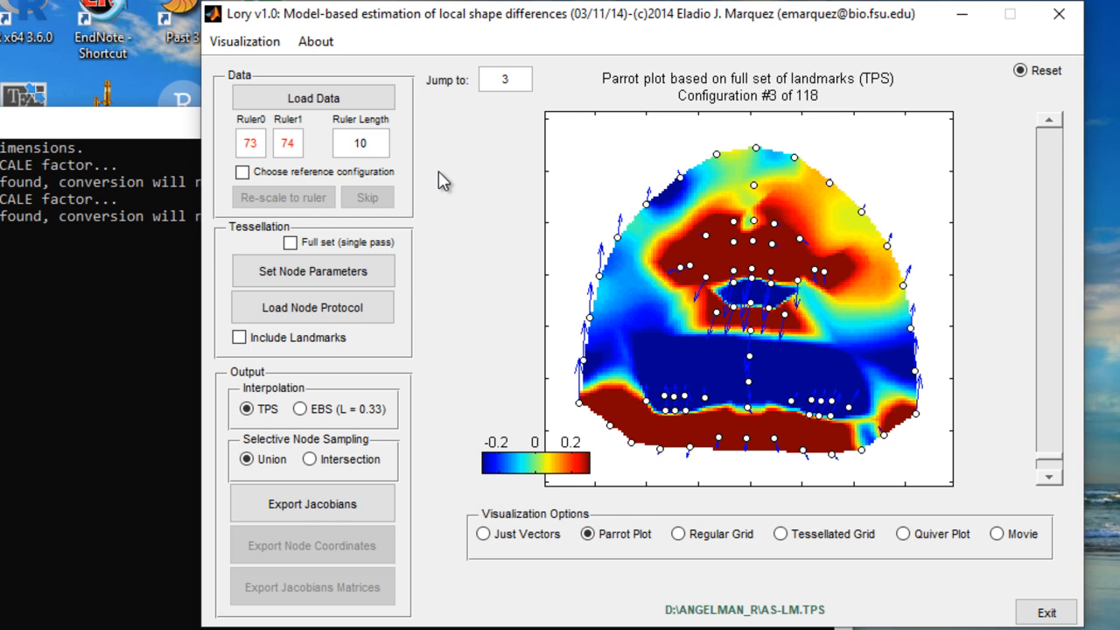
Compare configuration 3 as a regular grid, tessellated grid, quiver plot and just vectors, and return to the parrot plot
left_click(678, 535)
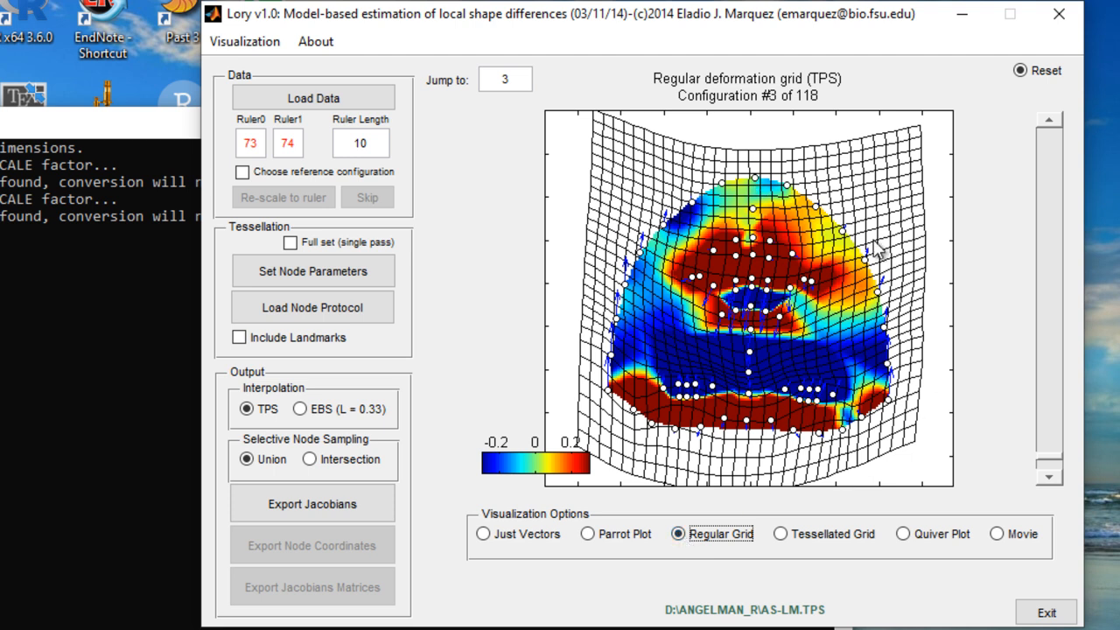
left_click(782, 534)
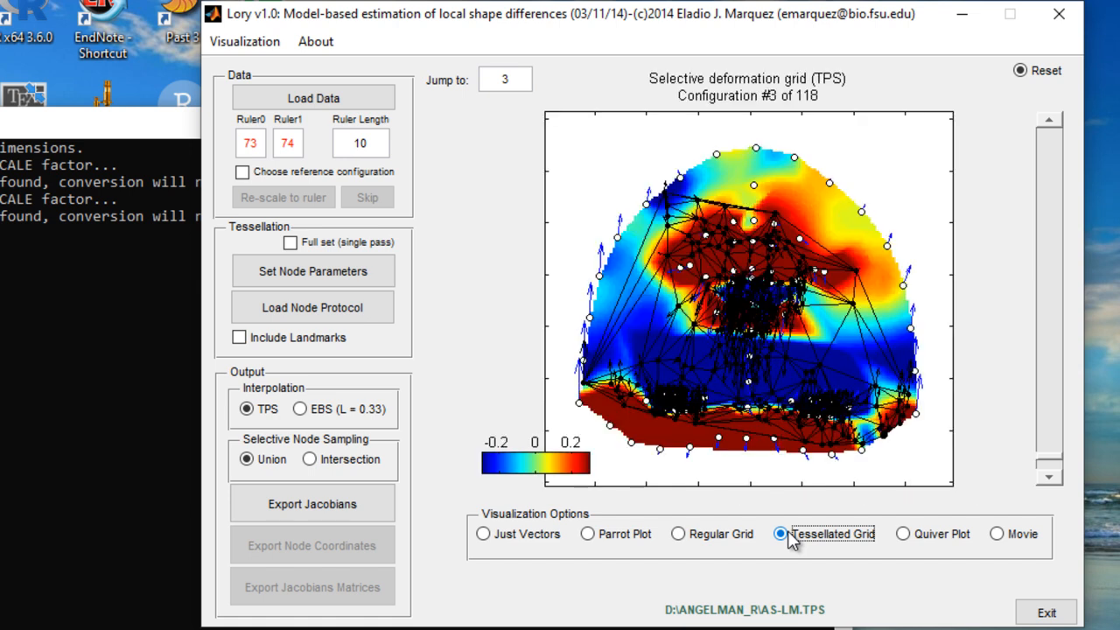
left_click(902, 535)
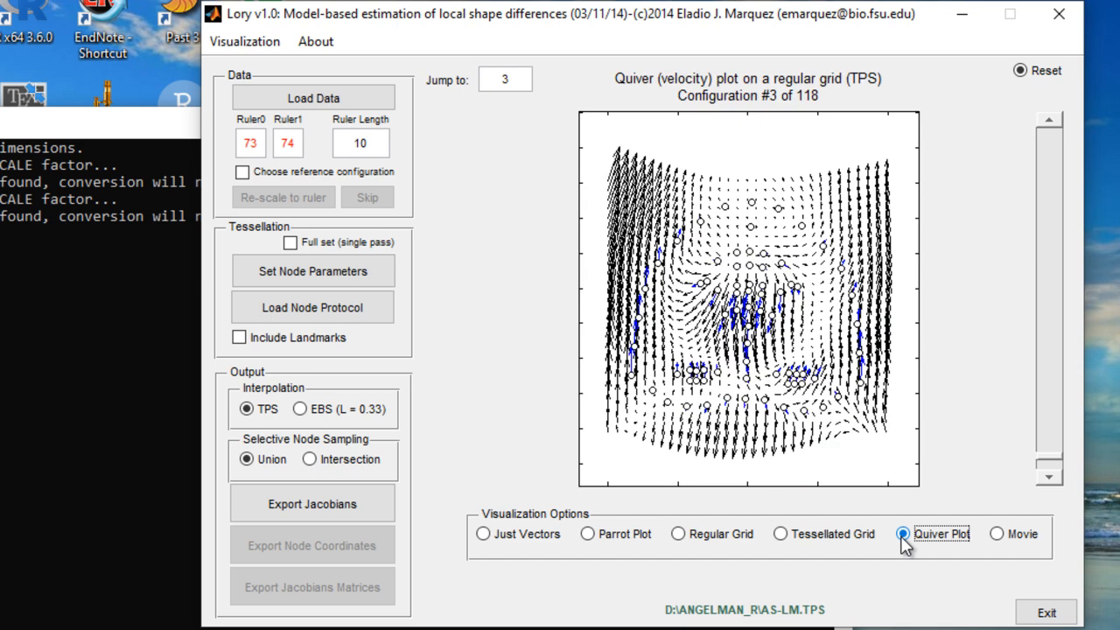
left_click(482, 535)
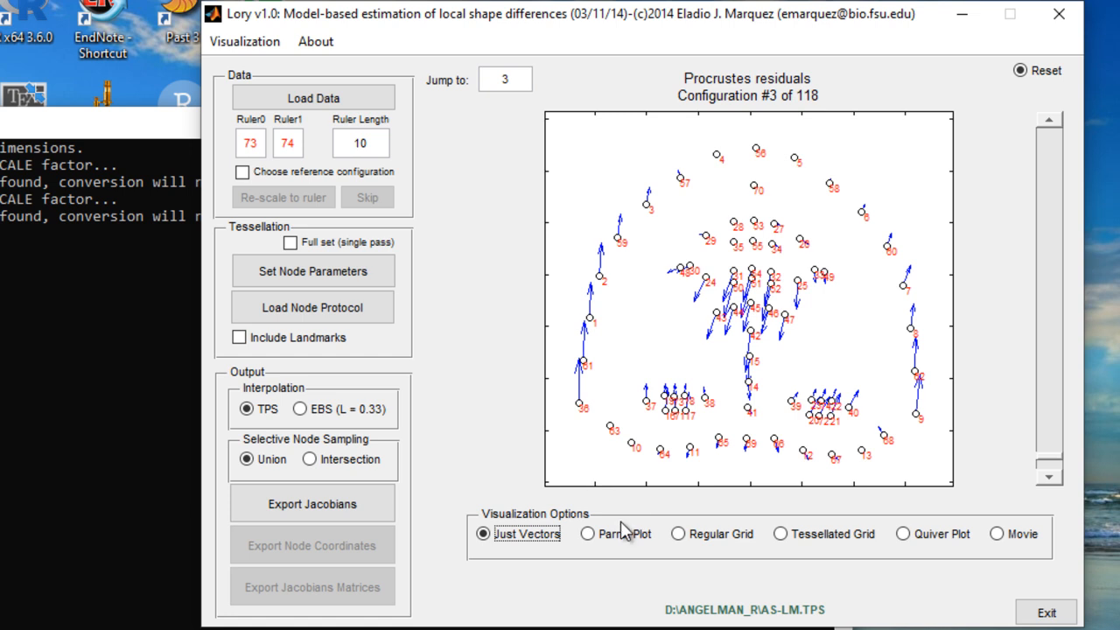
left_click(588, 534)
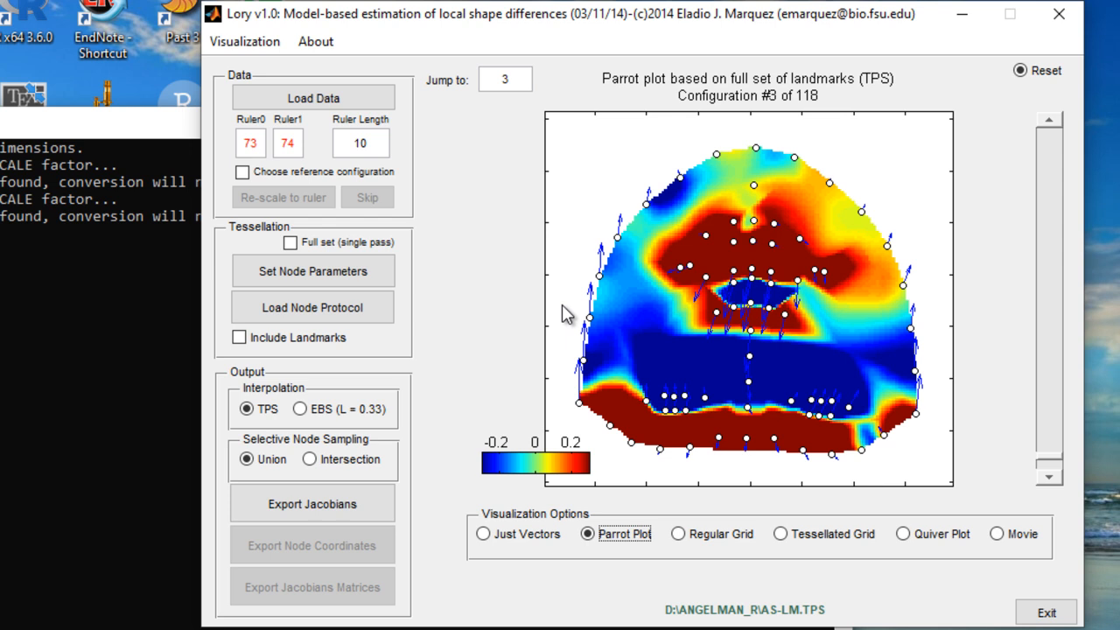
Look through the UDEMY-CLASS folder on drive E for another data file and return to the drive's folder list
left_click(300, 103)
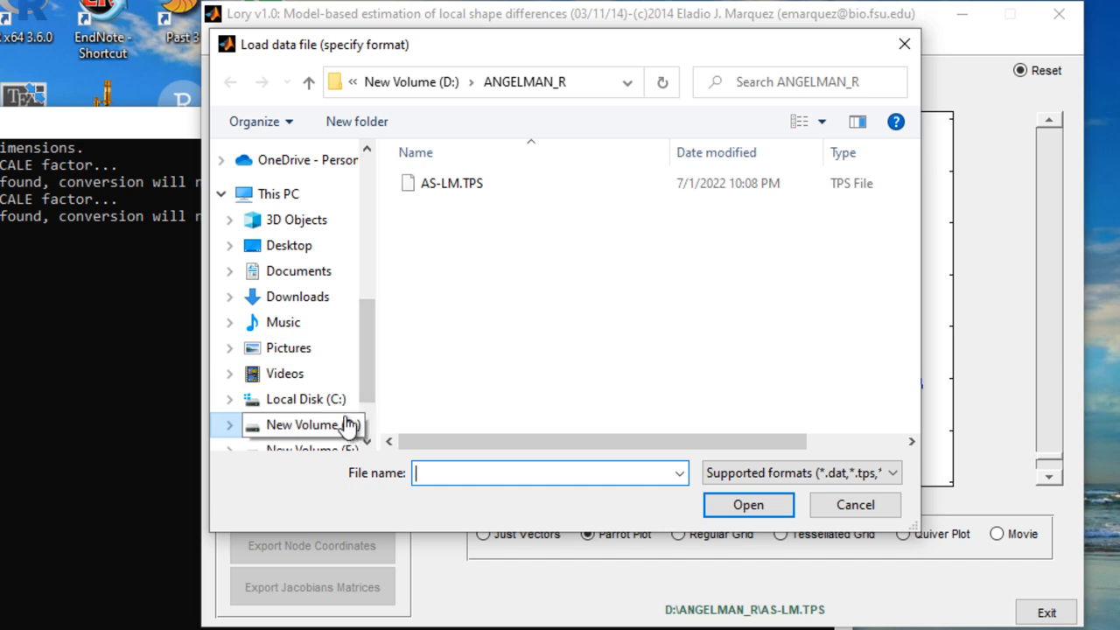
scroll(362, 336, "down", 2)
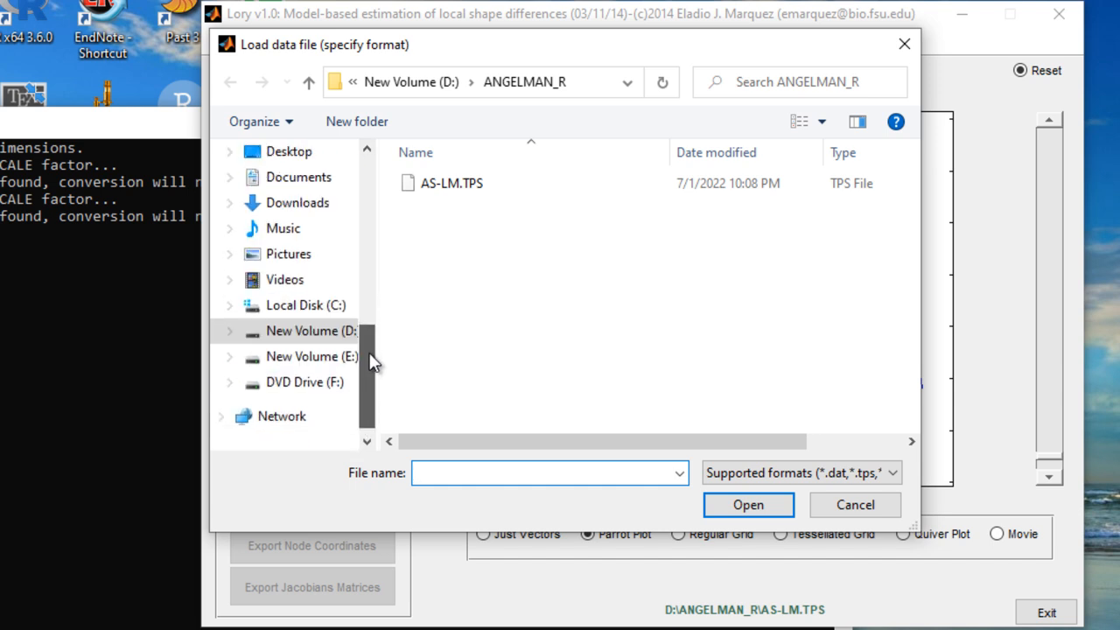
left_click(318, 361)
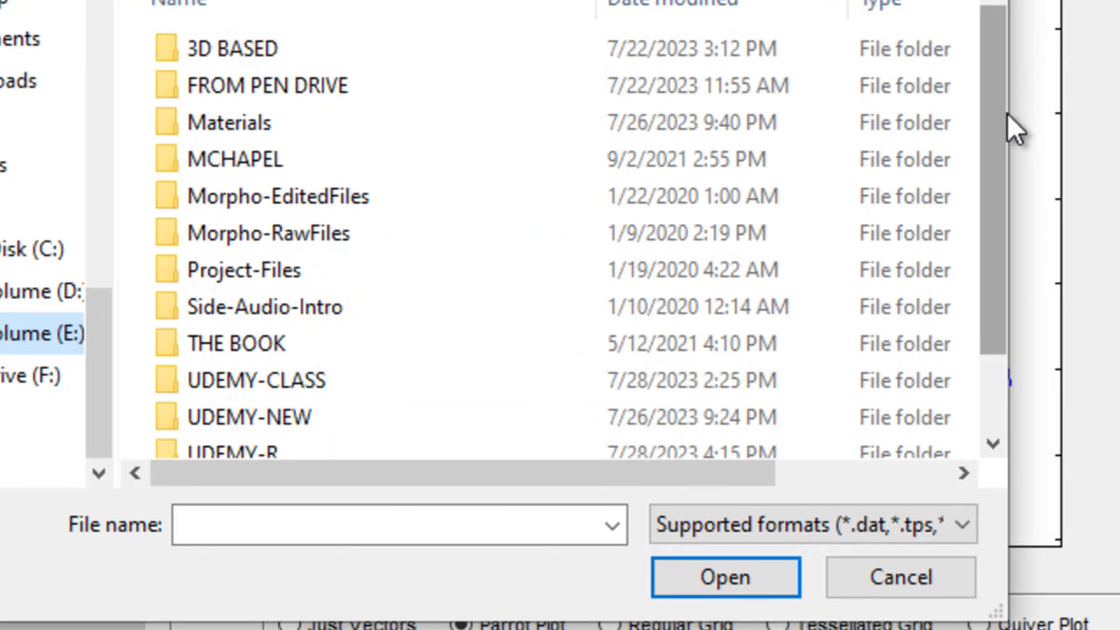
left_click_drag(918, 223, 919, 295)
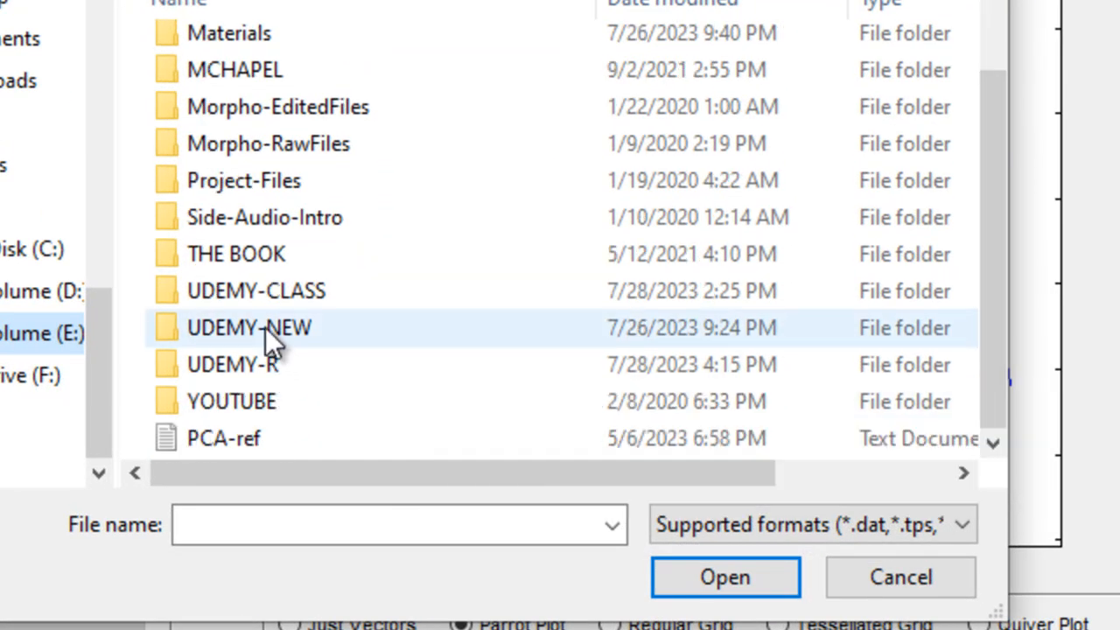
double_click(241, 294)
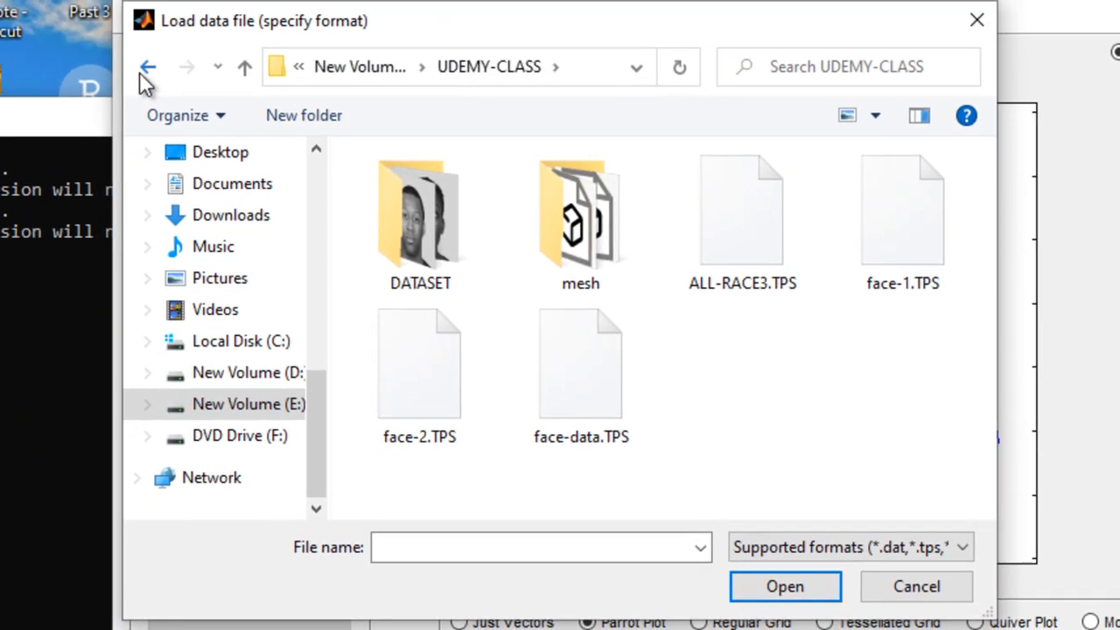
left_click(142, 73)
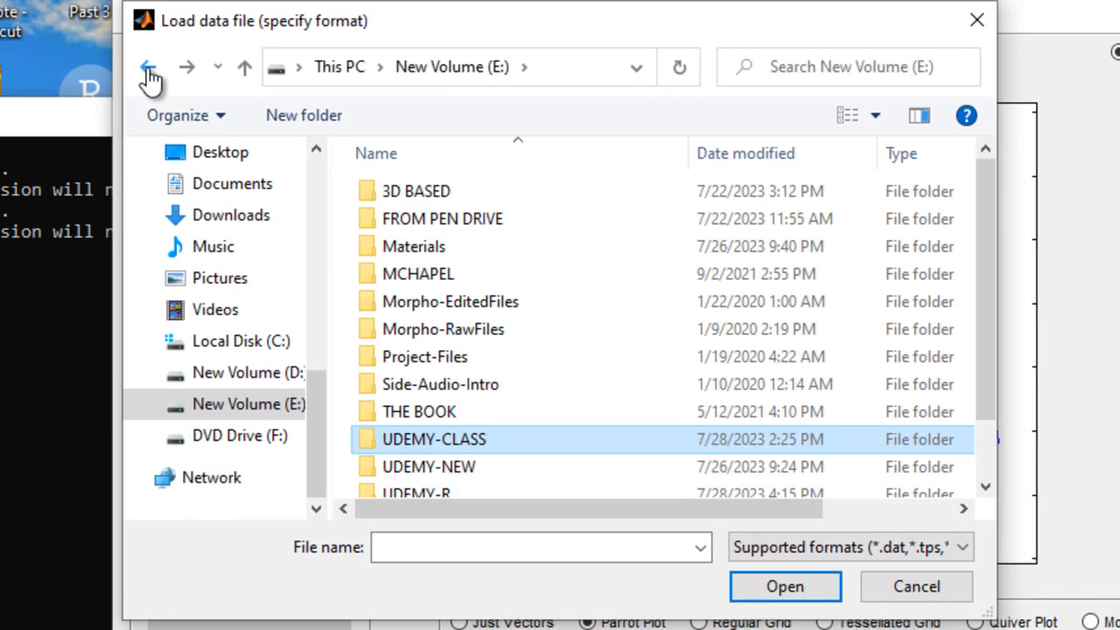
Load wingshape_tps.TPS from the UDEMY-R folder, skip re-scaling to the ruler points, and display it as a parrot plot
scroll(487, 444, "down", 1)
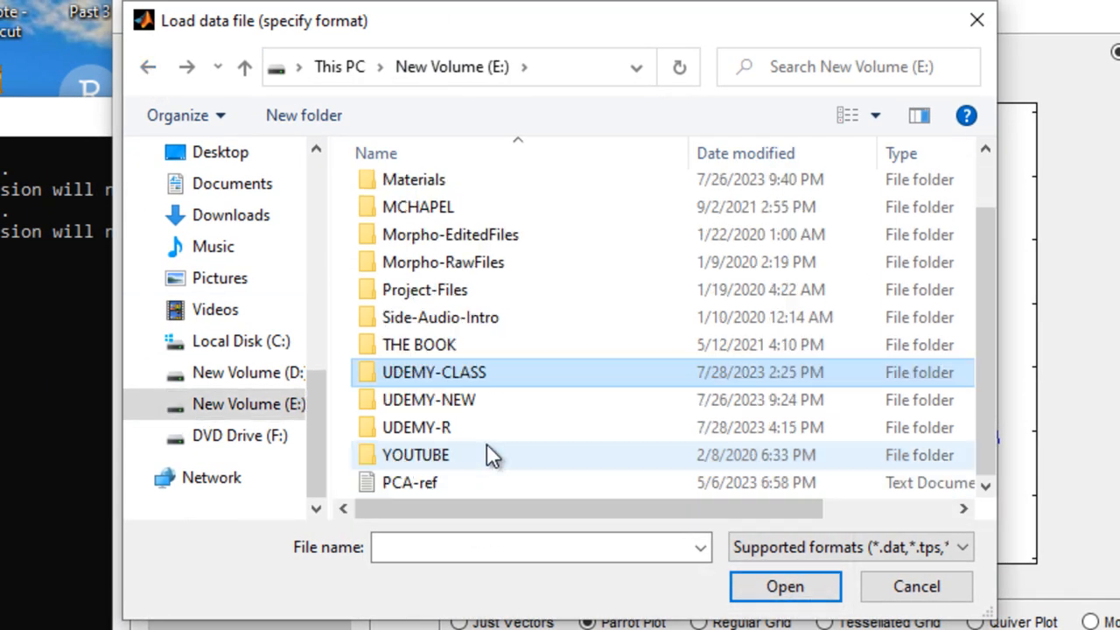
double_click(437, 428)
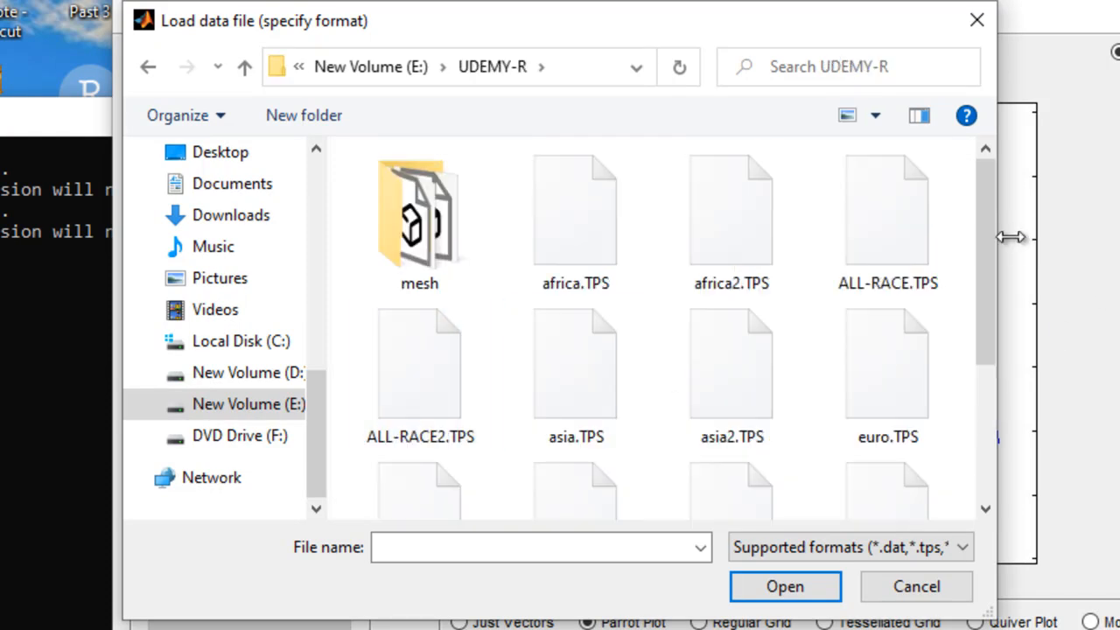
left_click_drag(987, 262, 966, 426)
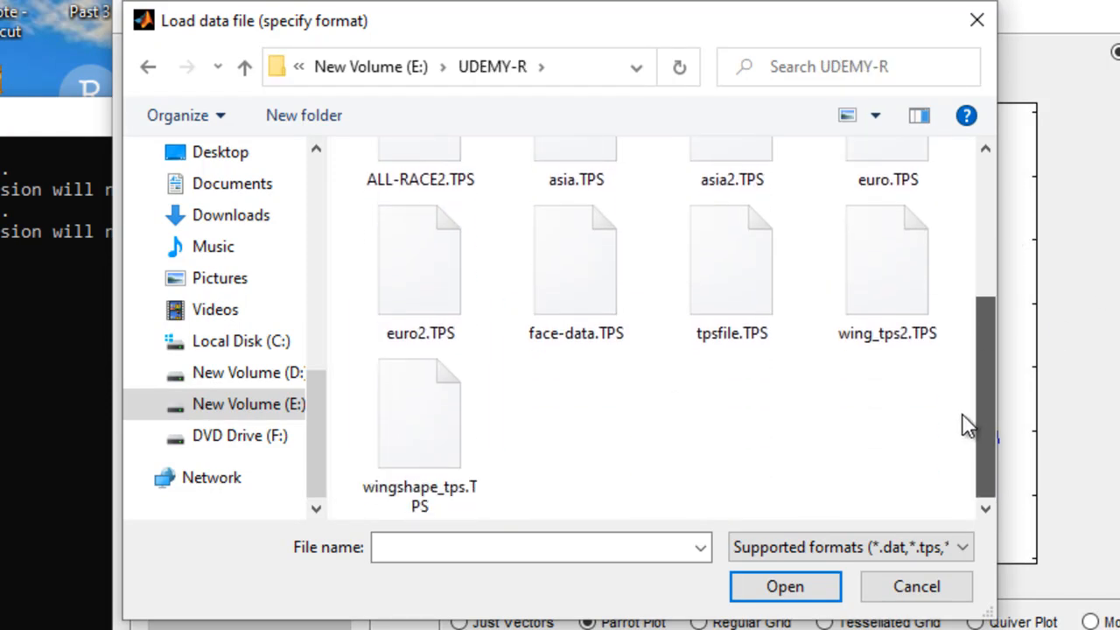
left_click(399, 446)
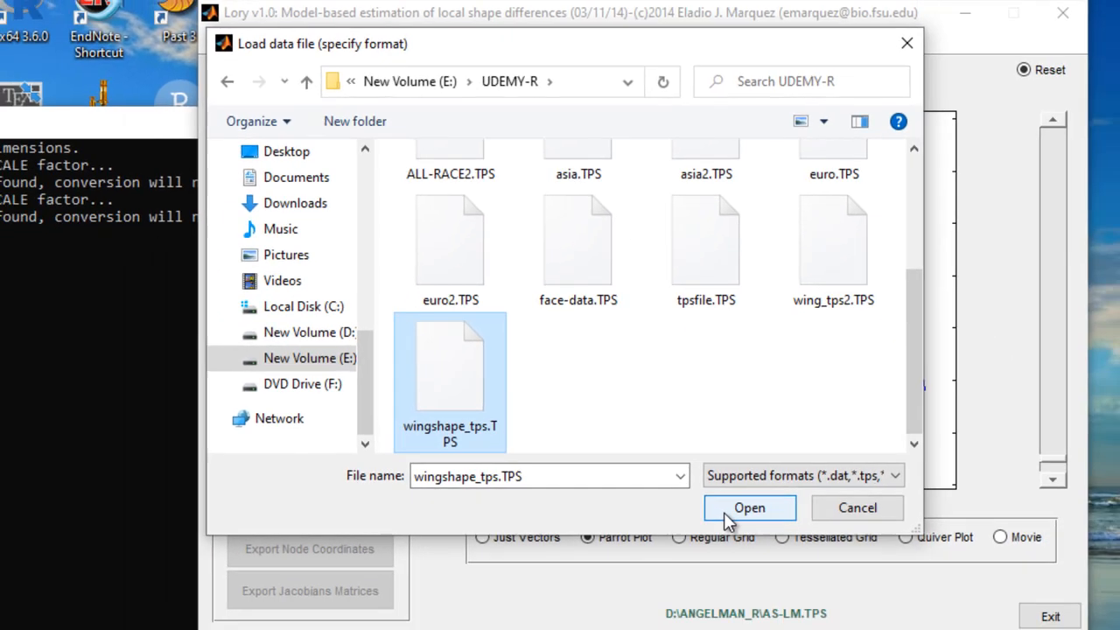
left_click(760, 597)
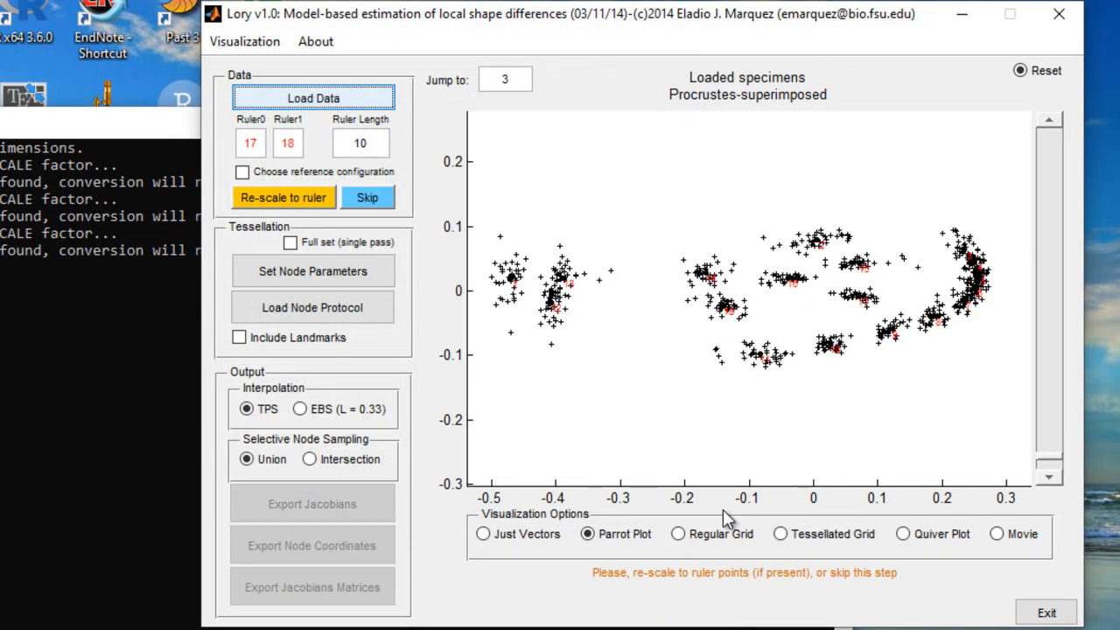
left_click(364, 200)
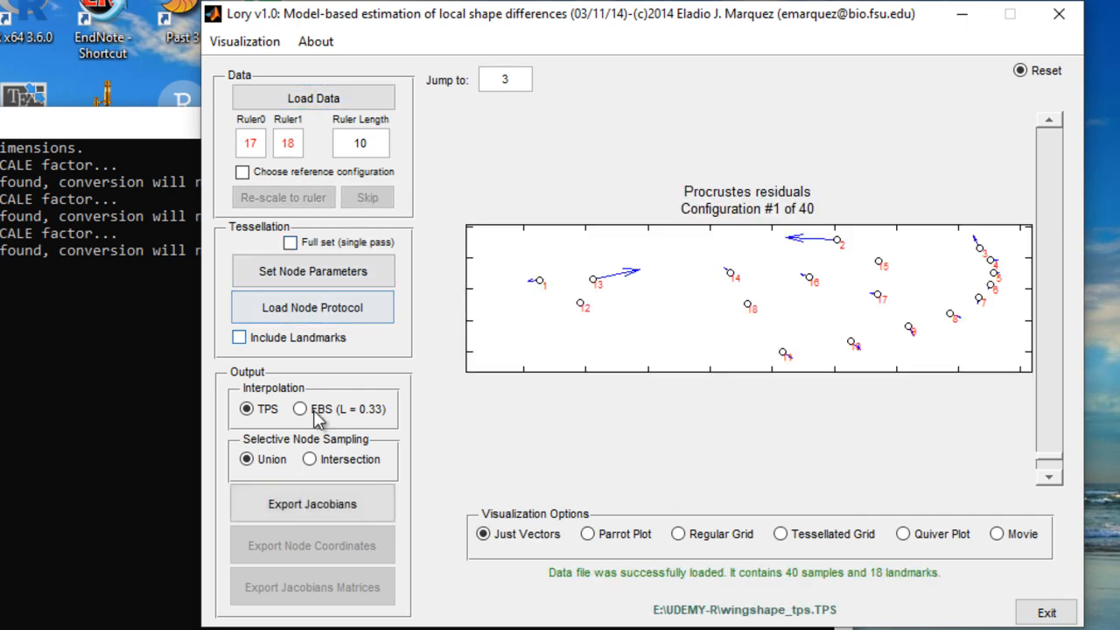
left_click(602, 535)
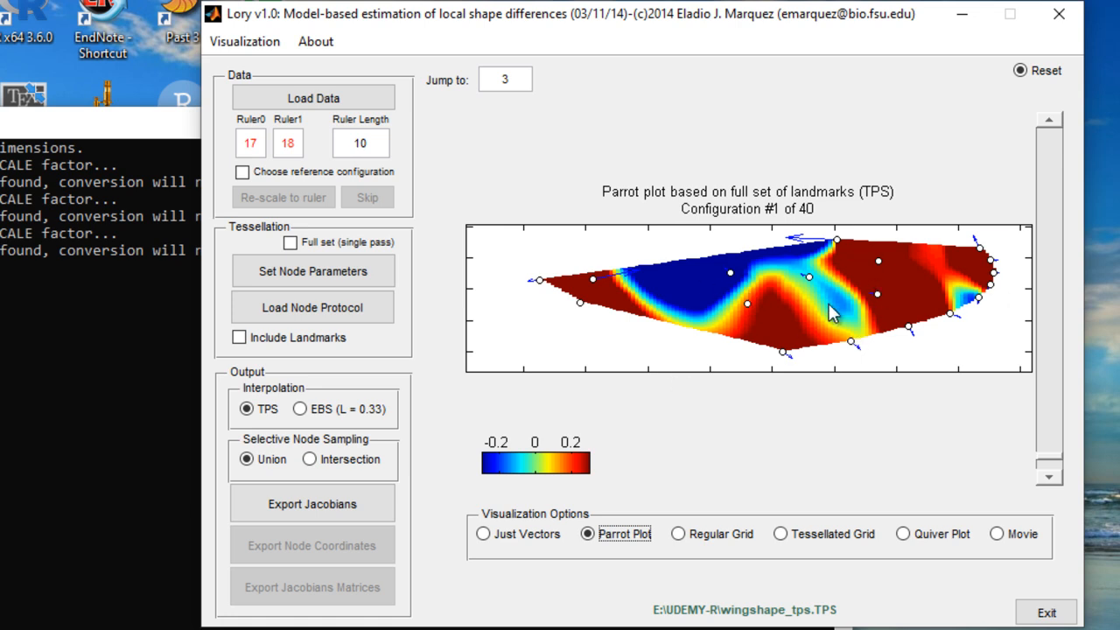
Load Drosophila_wing_example.dat from the LORI folder in Videos and skip re-scaling to the ruler points
left_click(313, 99)
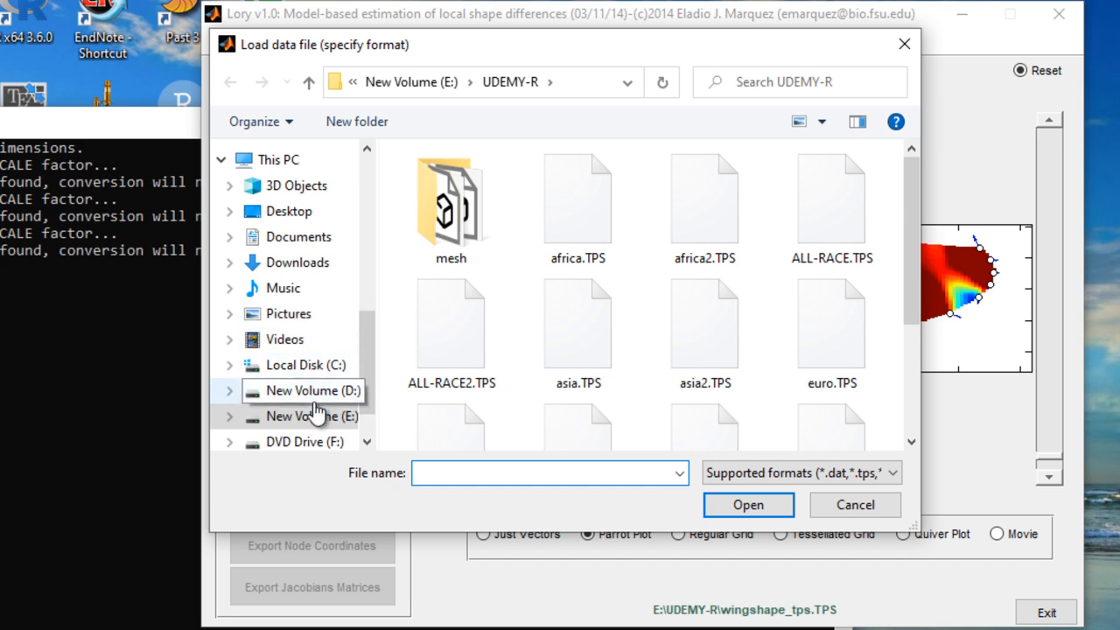
left_click(285, 339)
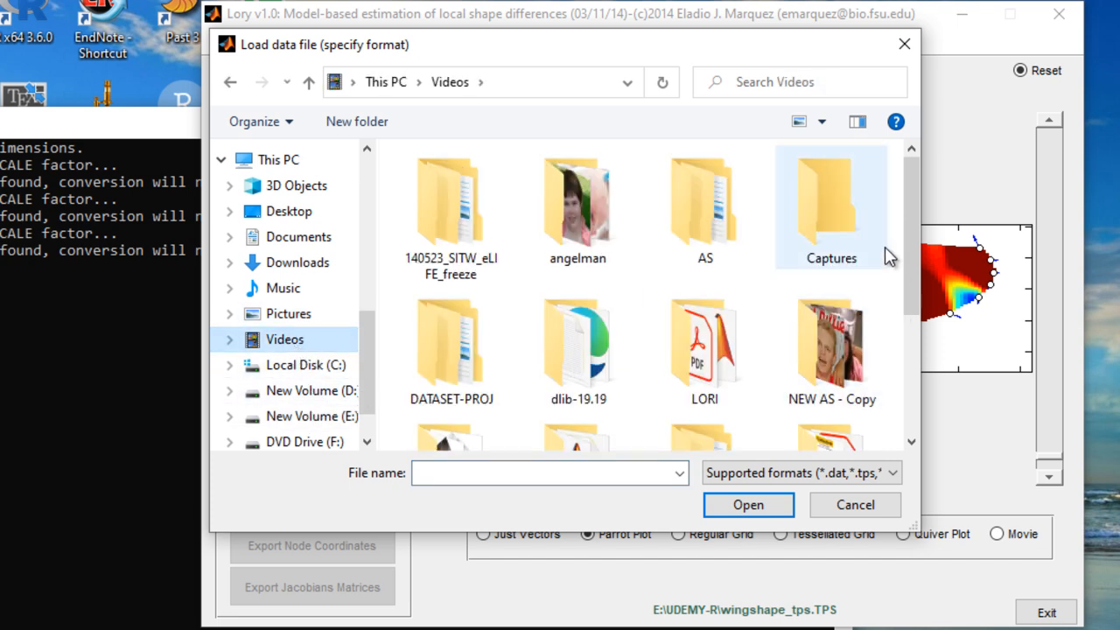
left_click_drag(906, 208, 915, 319)
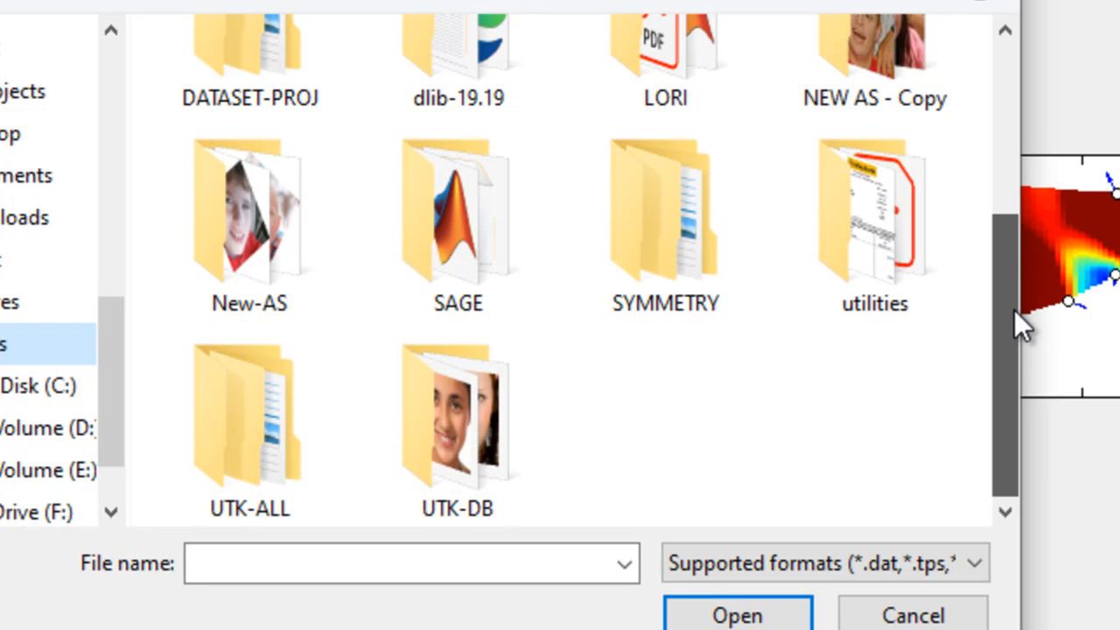
left_click_drag(1014, 310, 967, 194)
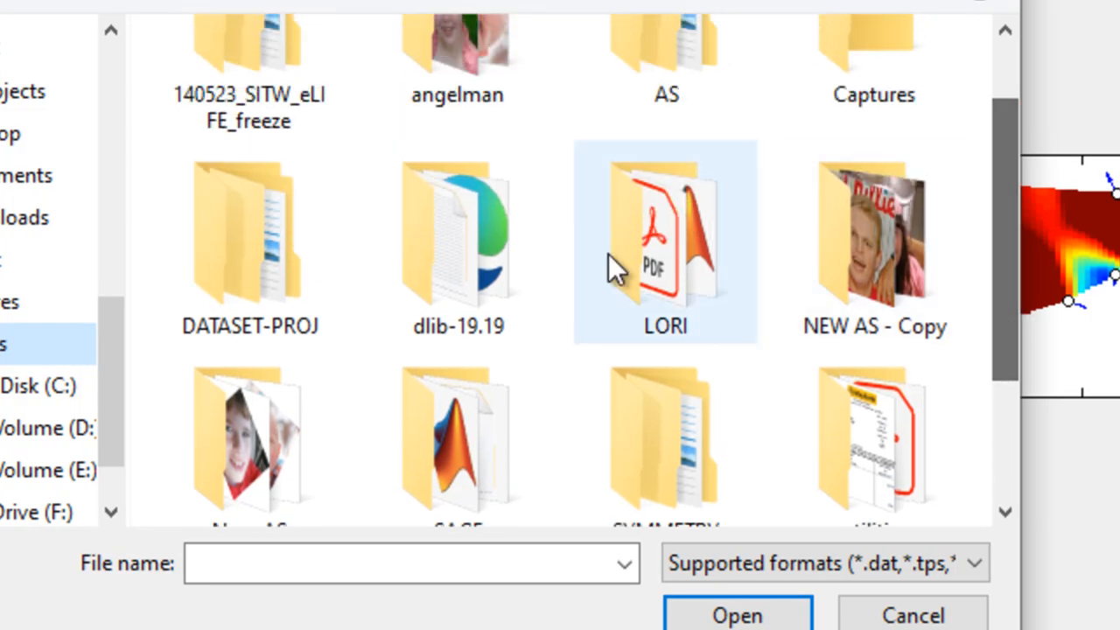
double_click(618, 256)
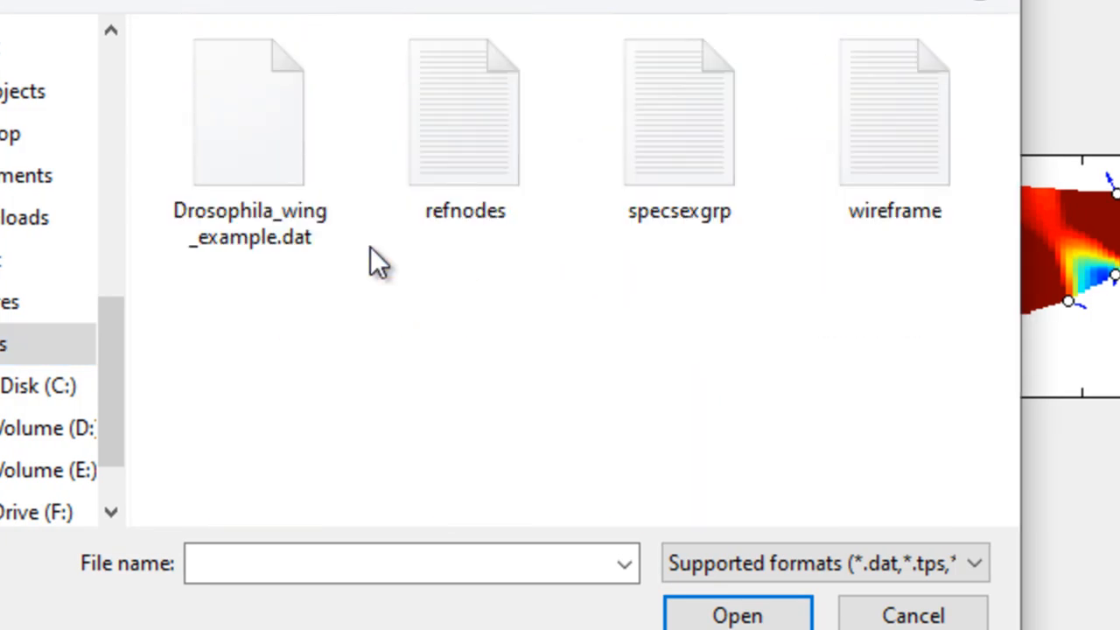
left_click(265, 162)
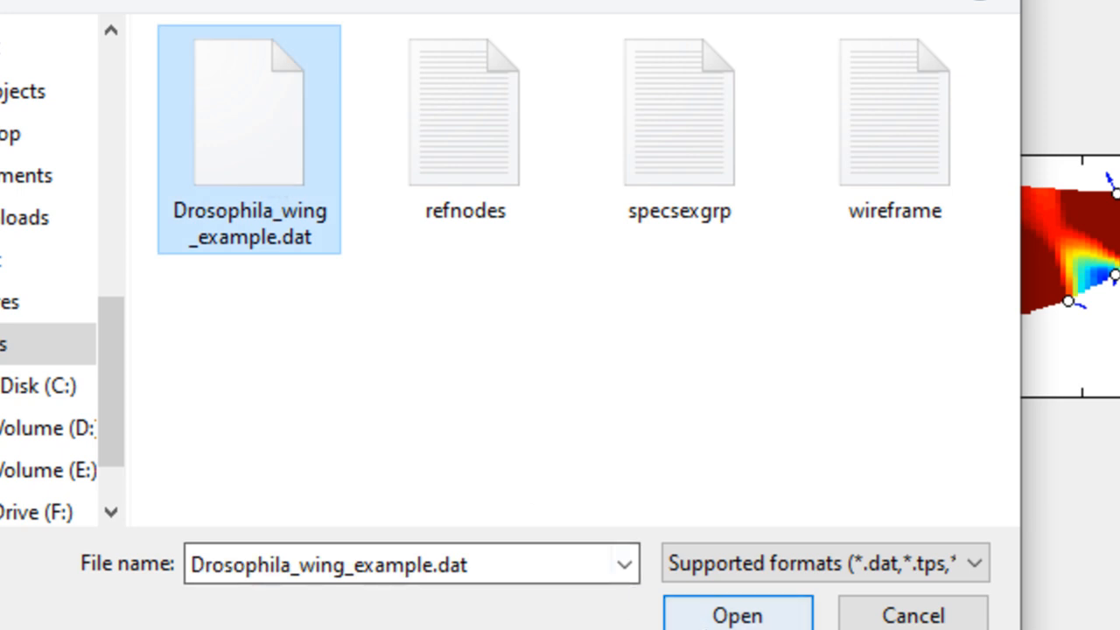
left_click(715, 614)
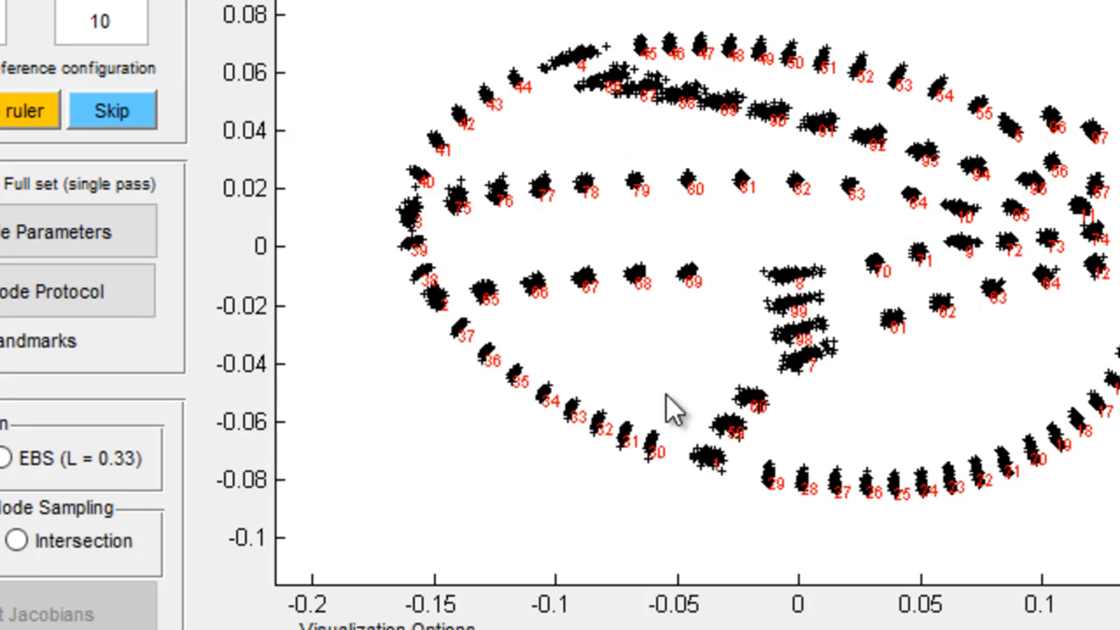
left_click(131, 113)
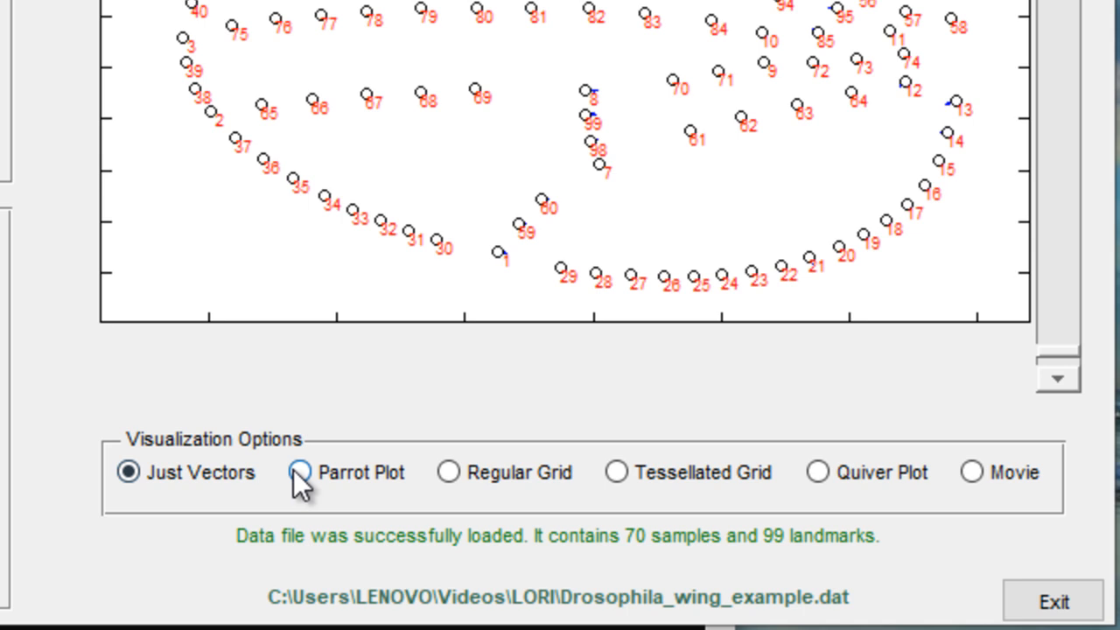
Display the Drosophila wing data as a parrot plot and go through configurations 1 to 5
left_click(477, 599)
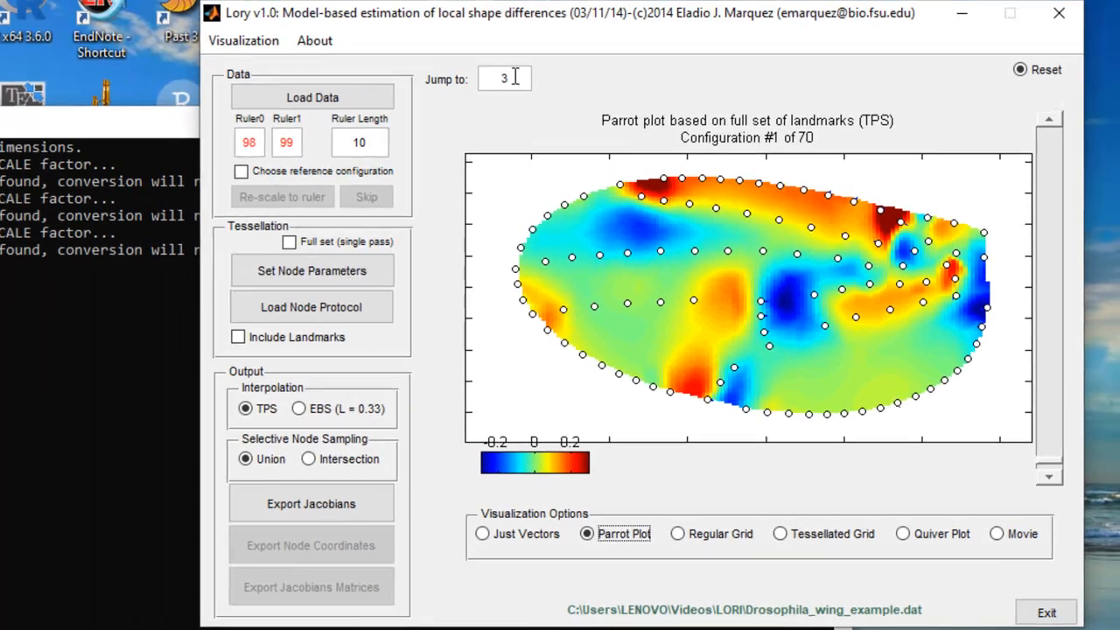
double_click(516, 78)
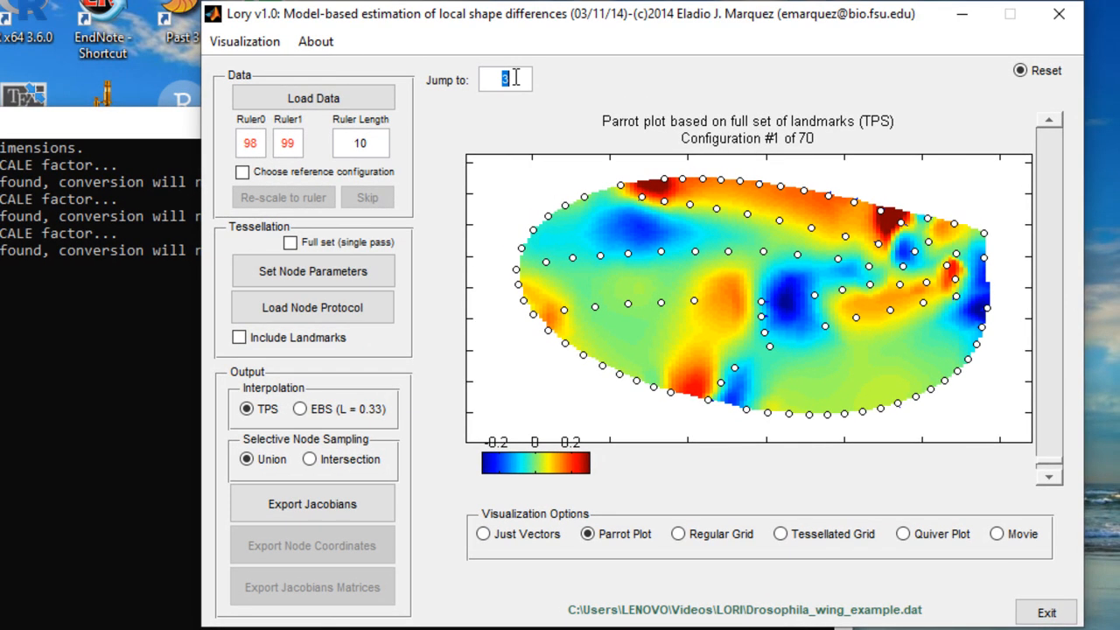
type("1")
key("Return")
key("Return")
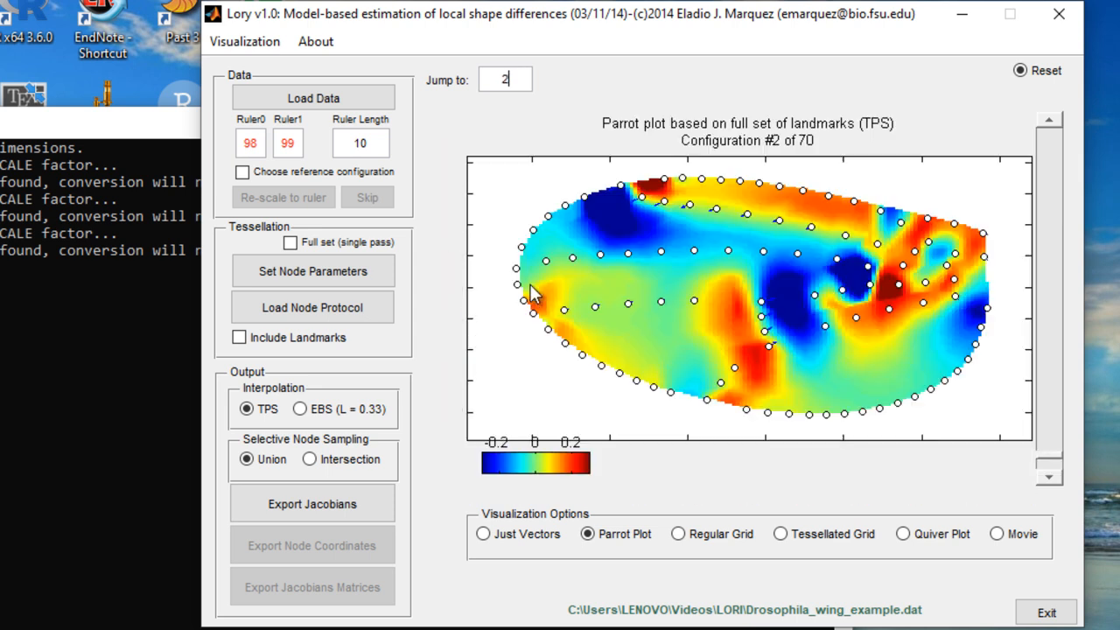
key("Return")
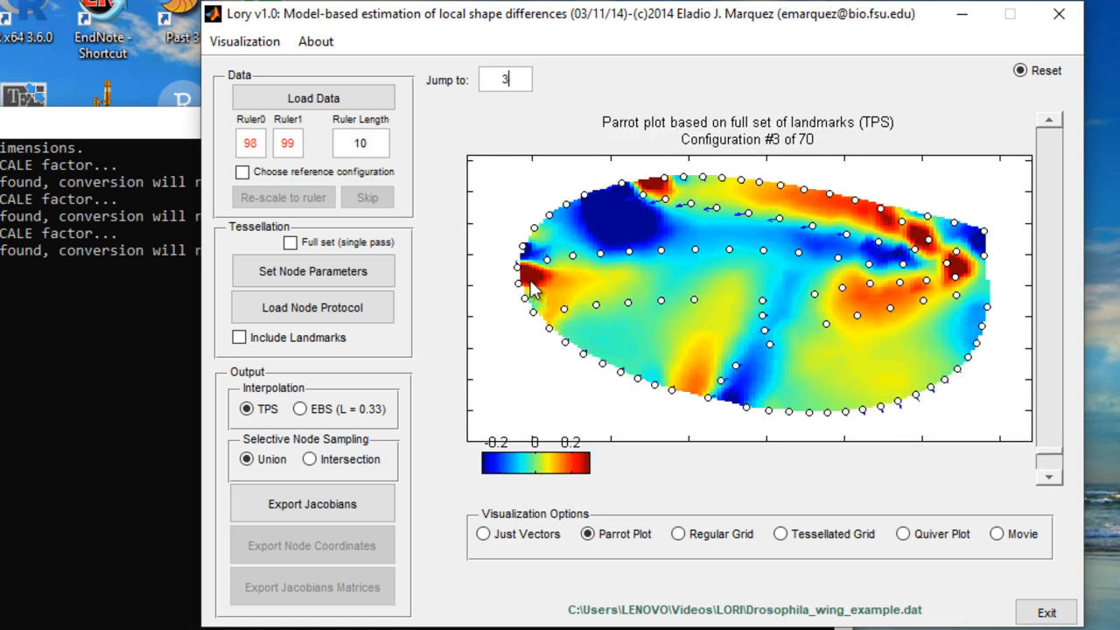
type("4")
key("Return")
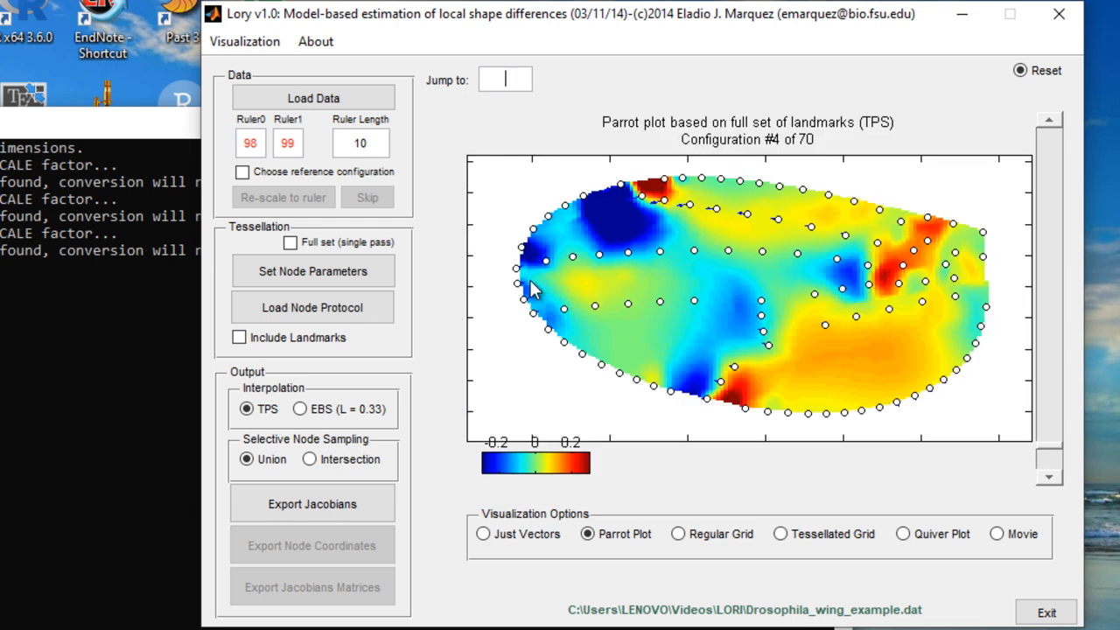
key("Return")
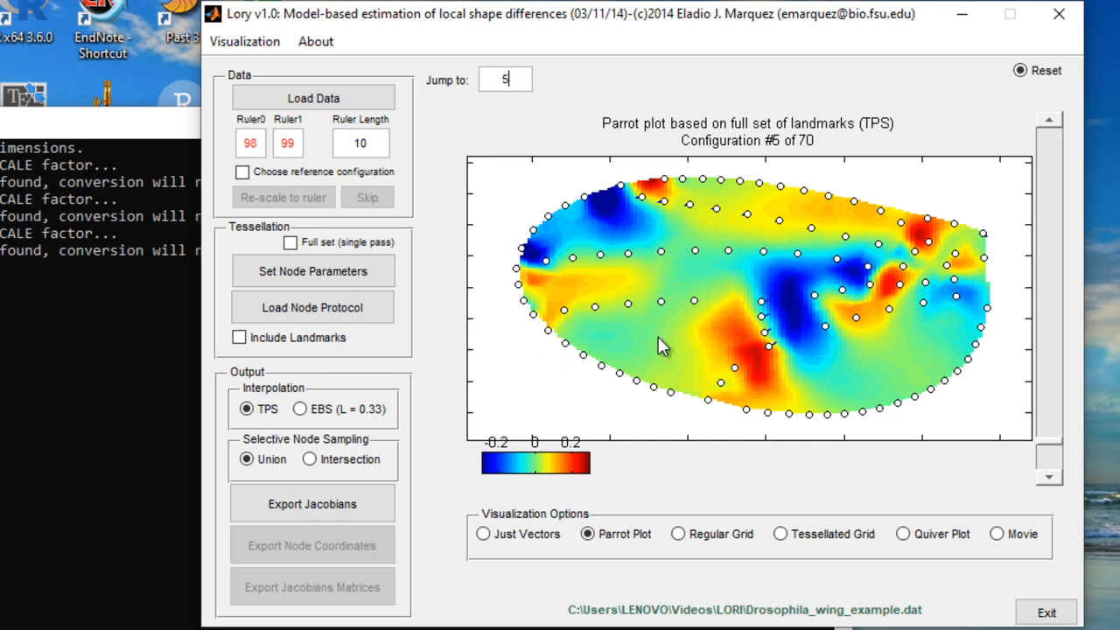
Compare configuration 5 as a regular grid, tessellated grid and quiver plot, and return to the parrot plot
left_click(681, 535)
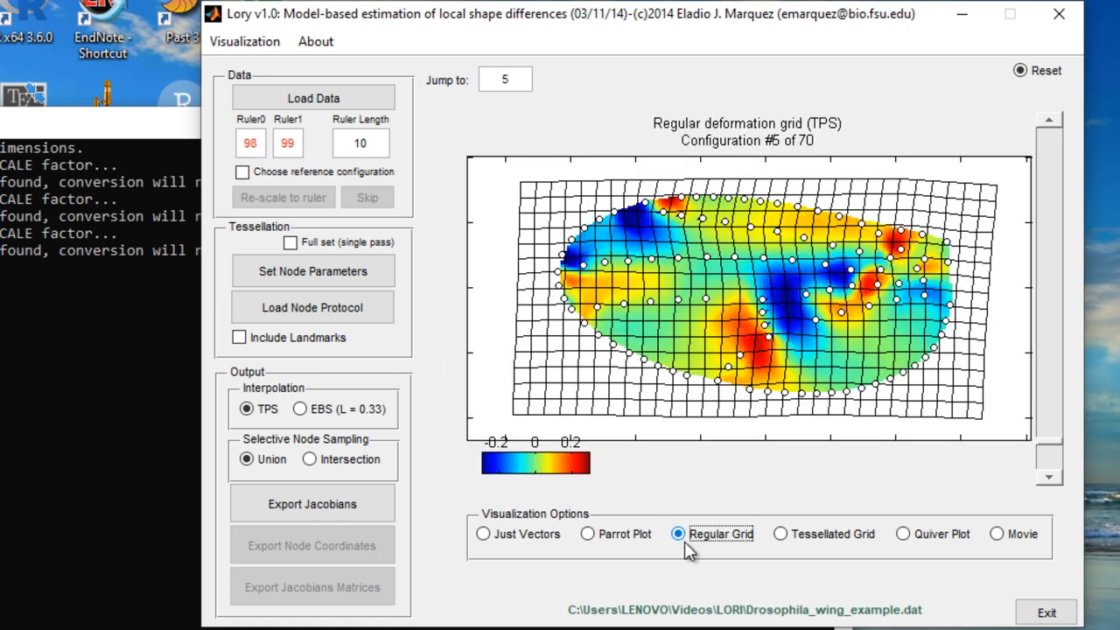
left_click(779, 537)
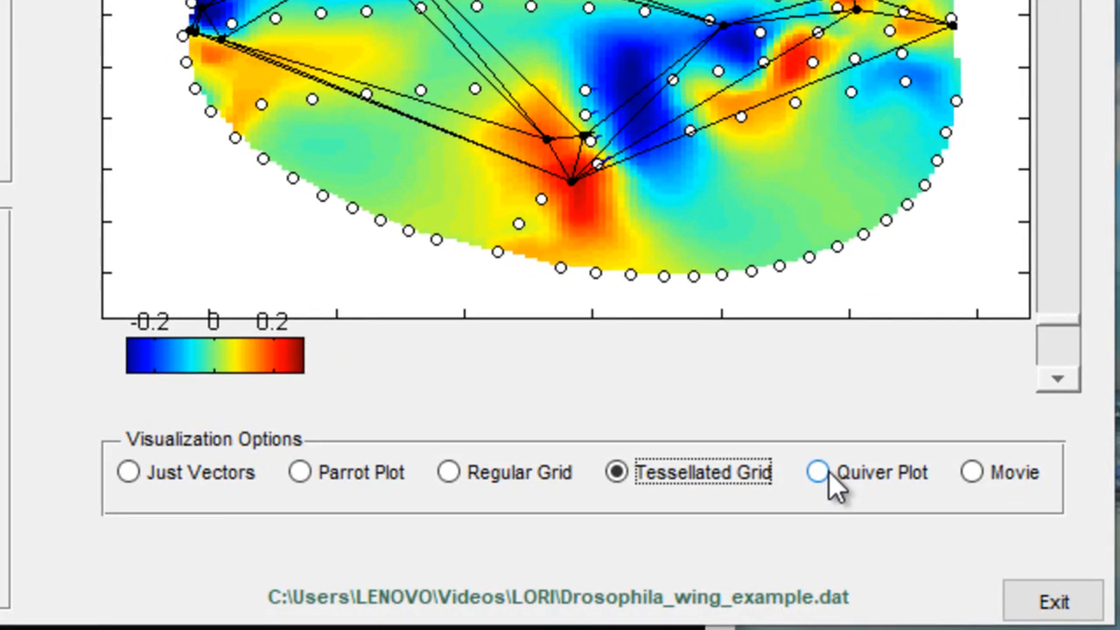
left_click(817, 471)
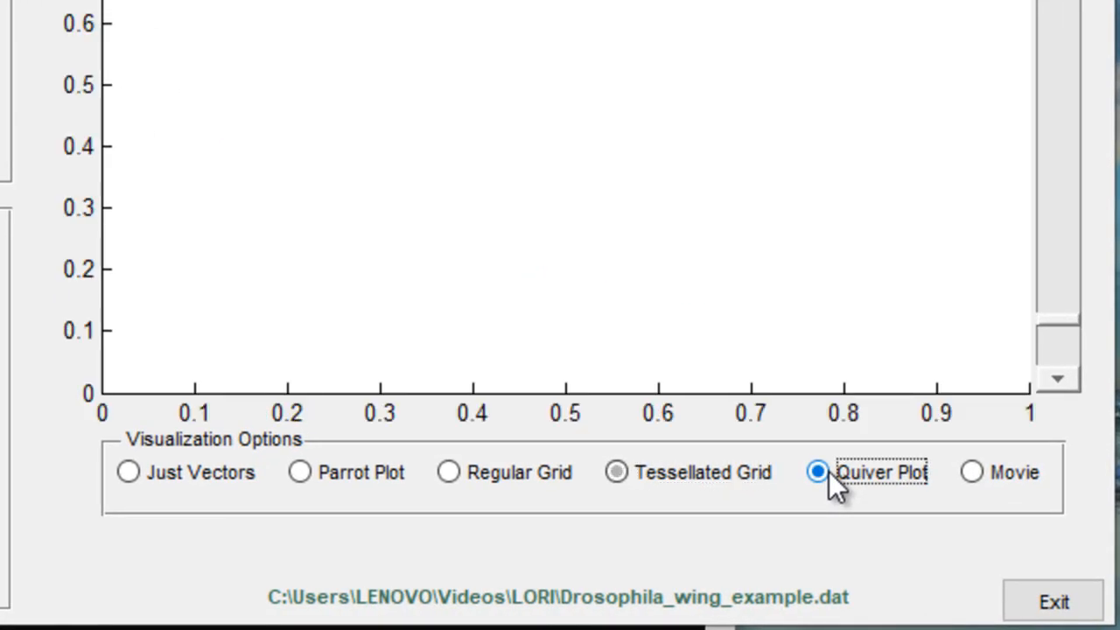
left_click(297, 471)
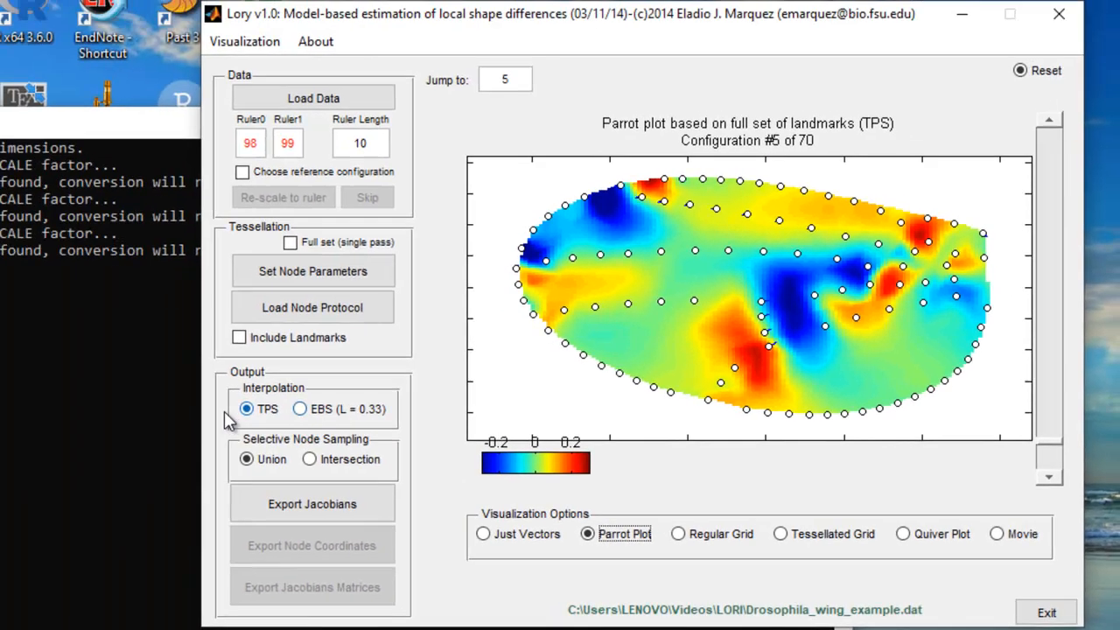
Compare EBS with TPS interpolation on the parrot plot, going from configuration 5 to configuration 1 and ending on TPS
left_click(300, 411)
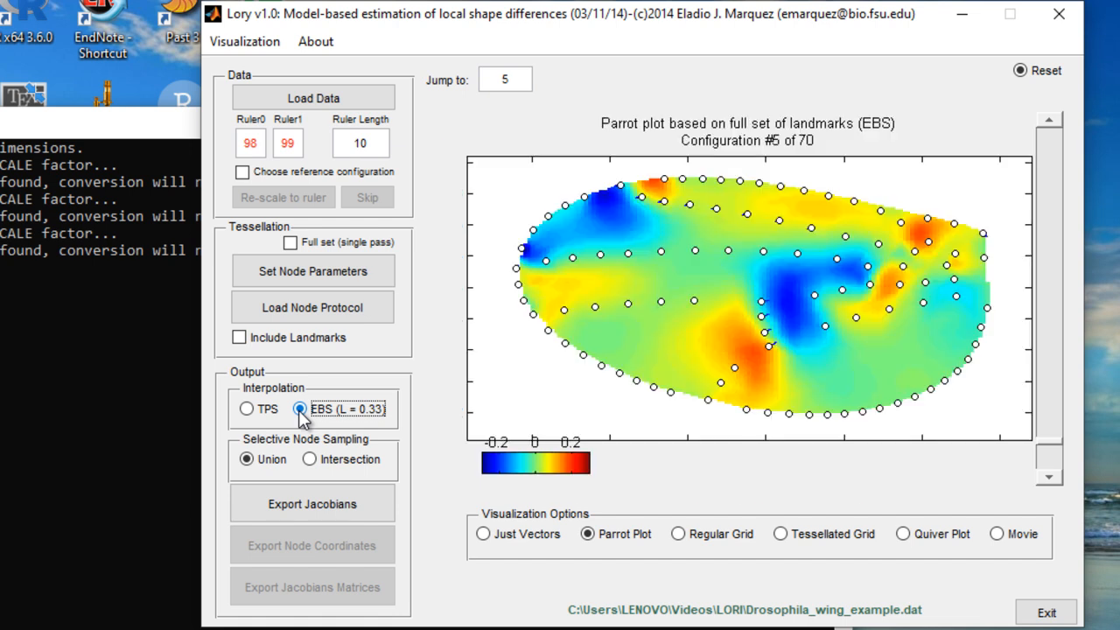
double_click(504, 81)
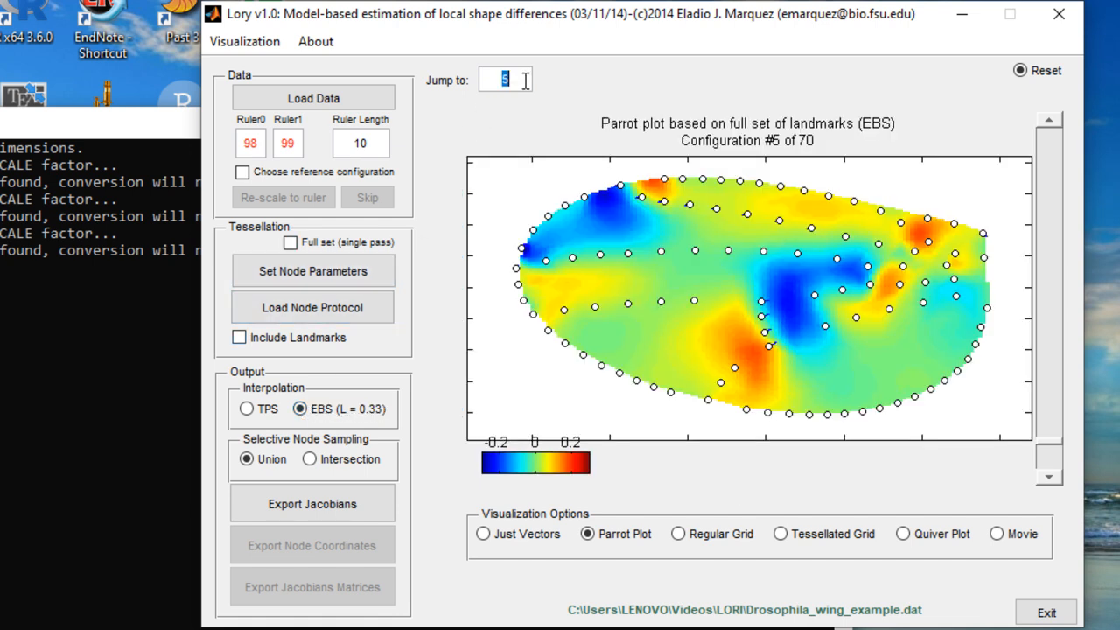
type("1")
key("Return")
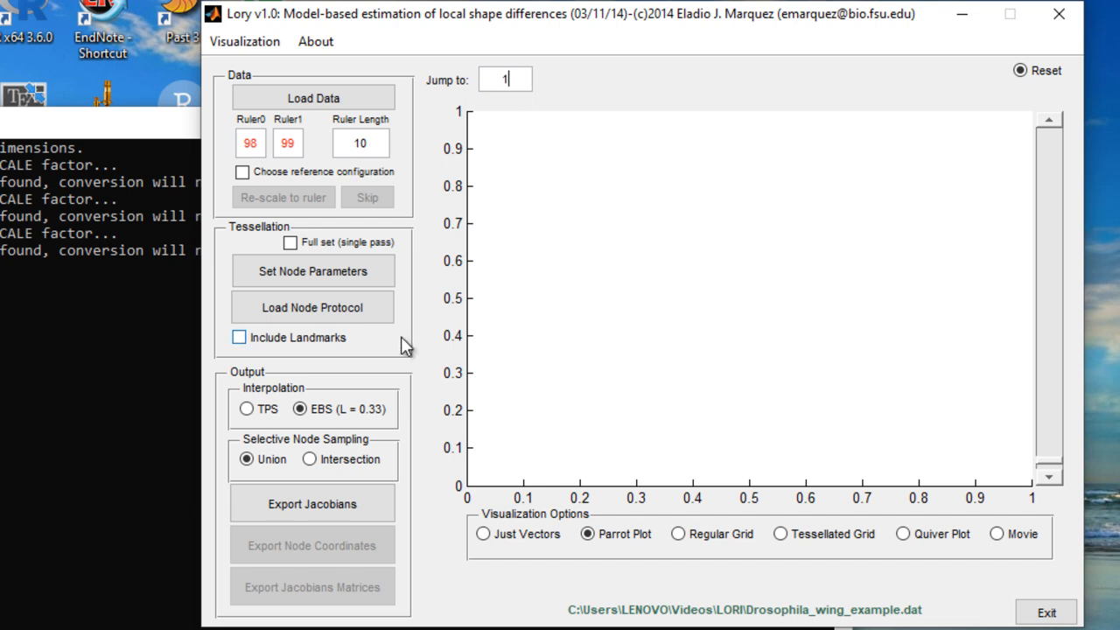
left_click(248, 410)
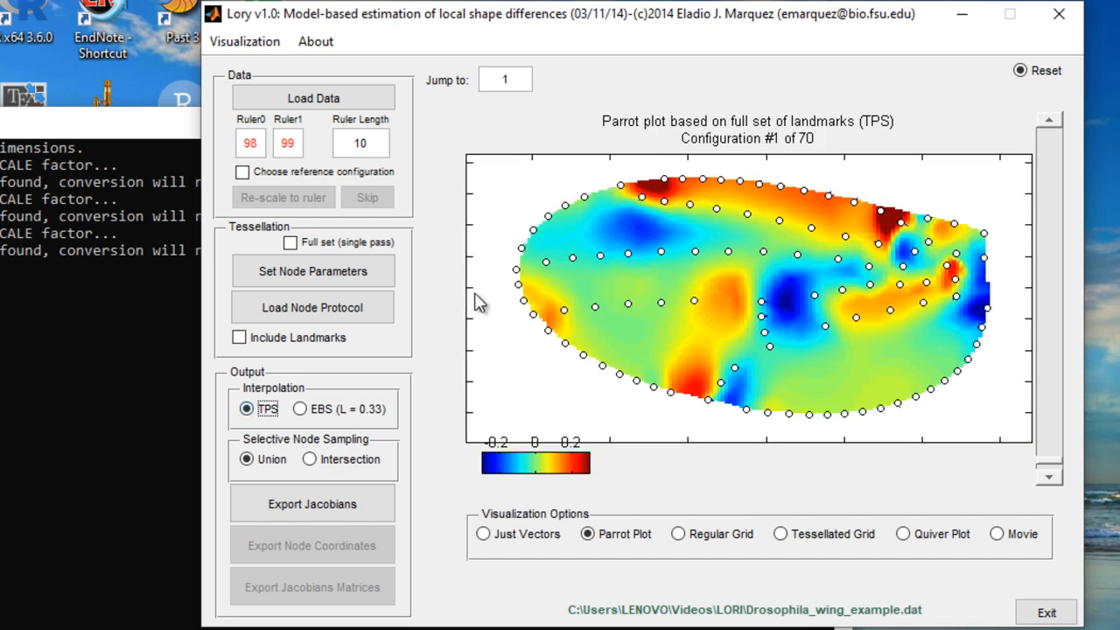